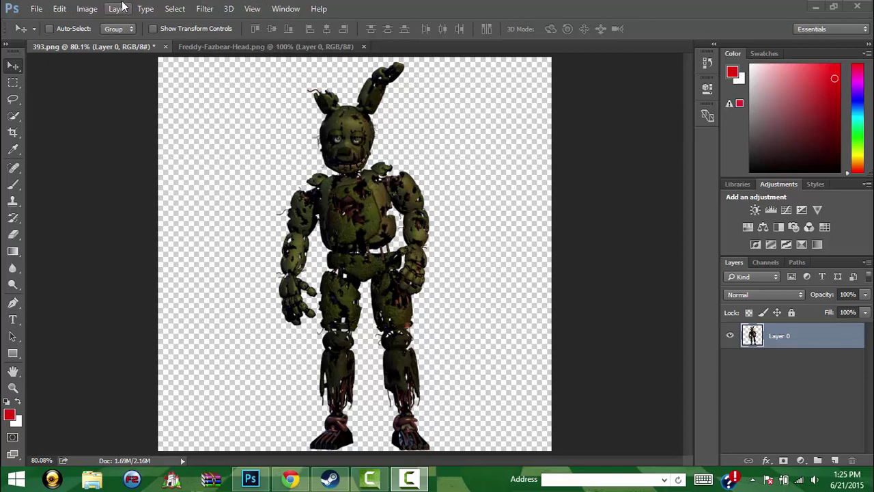
# - Lasso the ears on top of Springtrap's head and delete them
pyautogui.click(206, 8)
pyautogui.press('l')
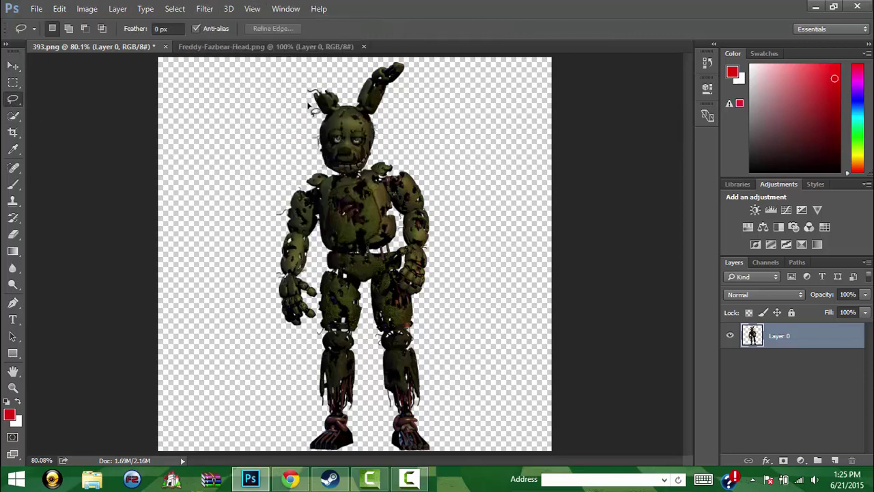
pyautogui.moveTo(338, 113); pyautogui.dragTo(364, 116)
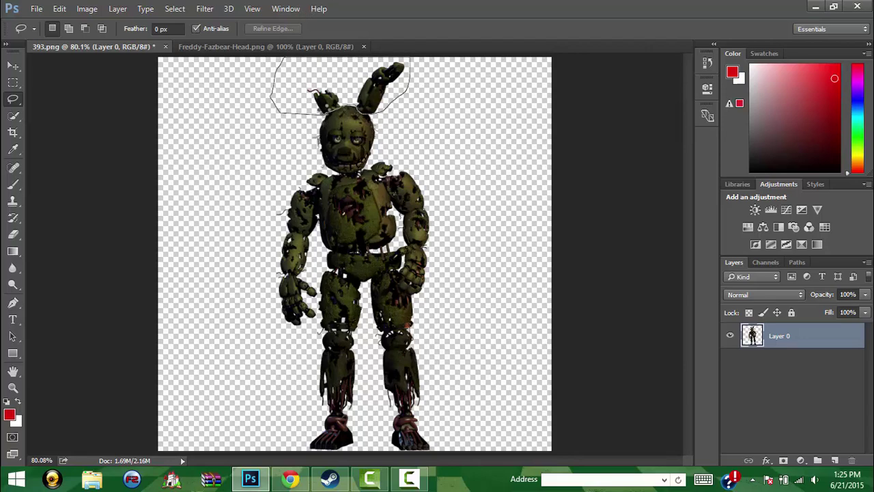
pyautogui.press('Delete')
pyautogui.hotkey('ctrl', 'd')
pyautogui.click(84, 9)
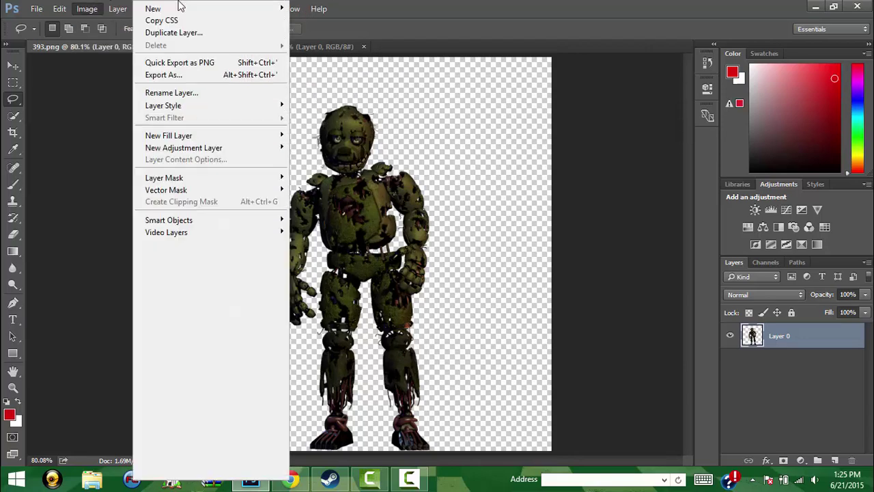
# - Liquify the head top into a rounder outline with a size-47 Forward Warp brush, then apply
pyautogui.click(229, 113)
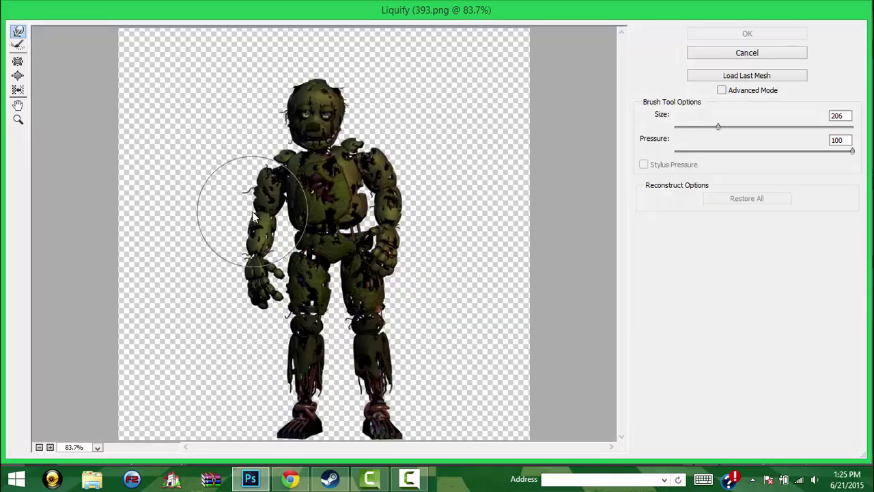
pyautogui.moveTo(716, 126); pyautogui.dragTo(702, 126)
pyautogui.moveTo(340, 124)
pyautogui.mouseDown()
pyautogui.moveTo(337, 89)
pyautogui.moveTo(286, 126)
pyautogui.mouseUp()
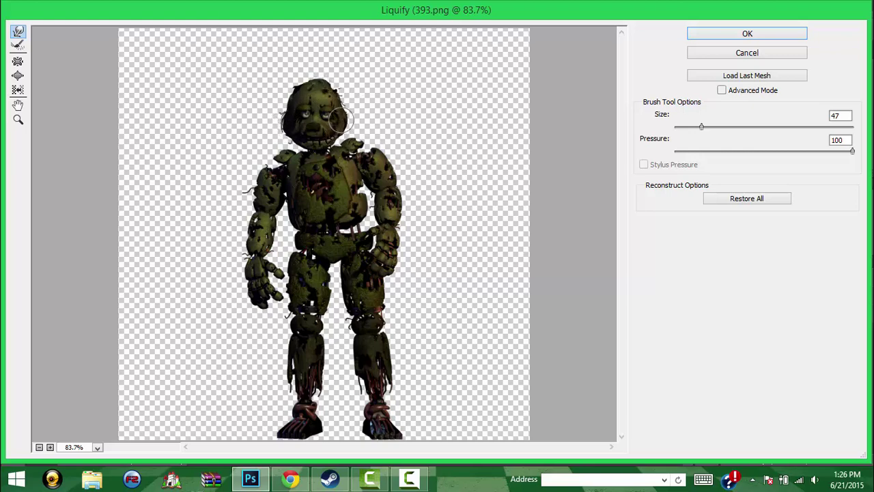
pyautogui.moveTo(288, 95)
pyautogui.mouseDown()
pyautogui.moveTo(319, 76)
pyautogui.moveTo(290, 123)
pyautogui.mouseUp()
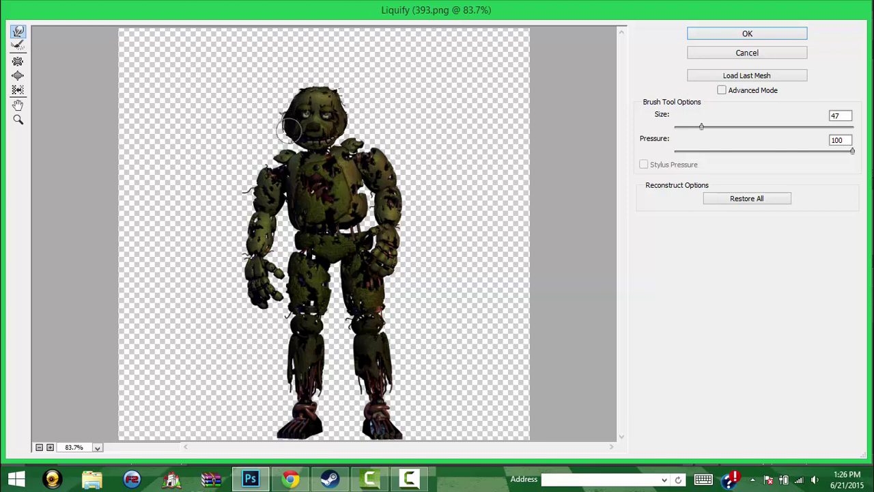
pyautogui.press('Return')
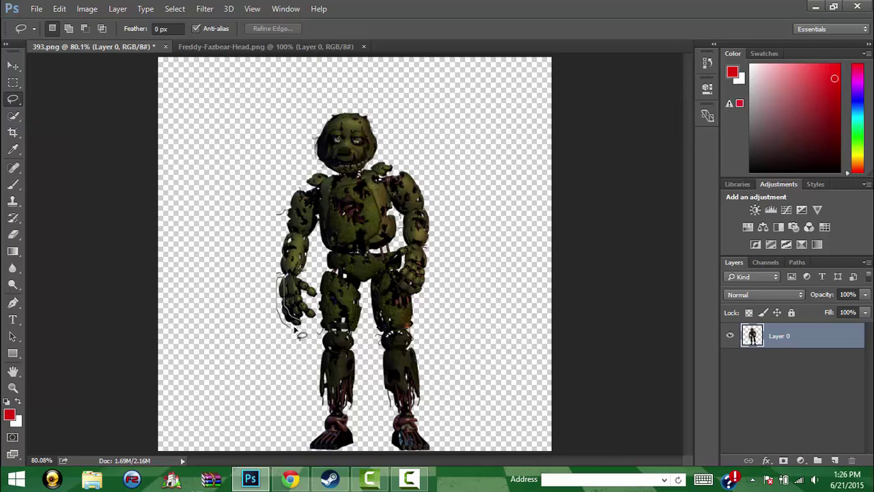
# - Lasso and delete the two stray bits beside the left hand and right arm
pyautogui.moveTo(298, 333); pyautogui.dragTo(301, 331)
pyautogui.press('Delete')
pyautogui.hotkey('ctrl', 'd')
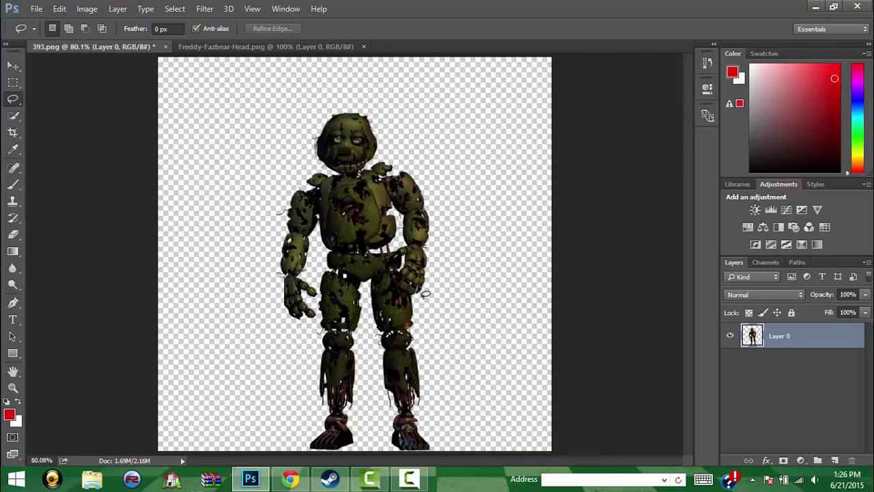
pyautogui.moveTo(431, 261); pyautogui.dragTo(423, 249)
pyautogui.press('Delete')
pyautogui.hotkey('ctrl', 'd')
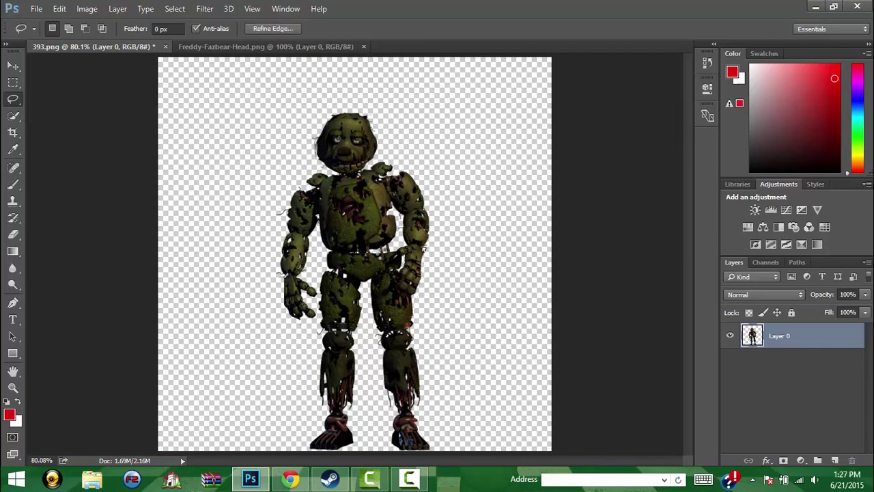
# - Copy the Freddy head from Freddy-Fazbear-Head.png and paste it over Springtrap in 393.png
pyautogui.click(266, 46)
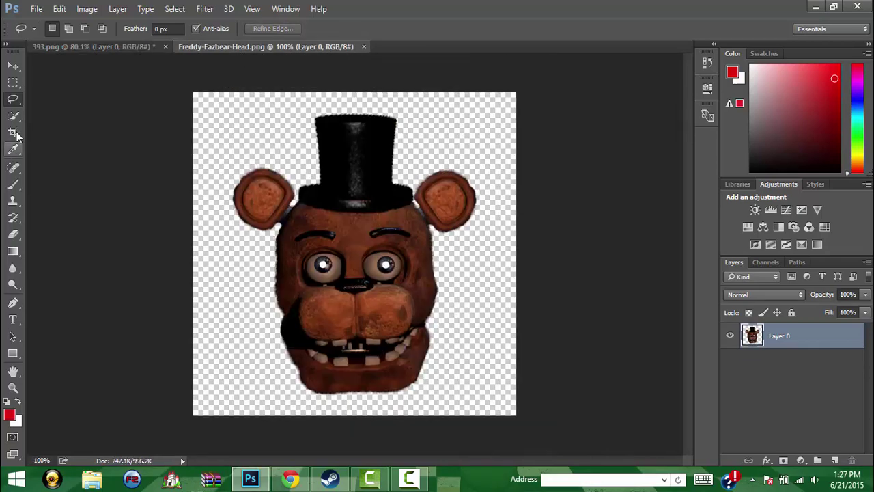
pyautogui.moveTo(340, 97)
pyautogui.mouseDown()
pyautogui.moveTo(209, 176)
pyautogui.moveTo(355, 95)
pyautogui.mouseUp()
pyautogui.hotkey('ctrl', 'c')
pyautogui.click(112, 50)
pyautogui.hotkey('ctrl', 'v')
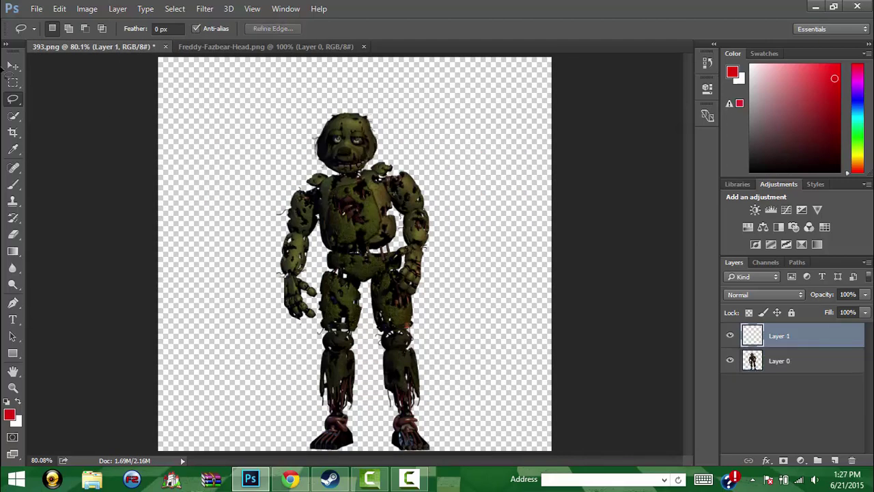
pyautogui.press('v')
pyautogui.moveTo(436, 258); pyautogui.dragTo(458, 159)
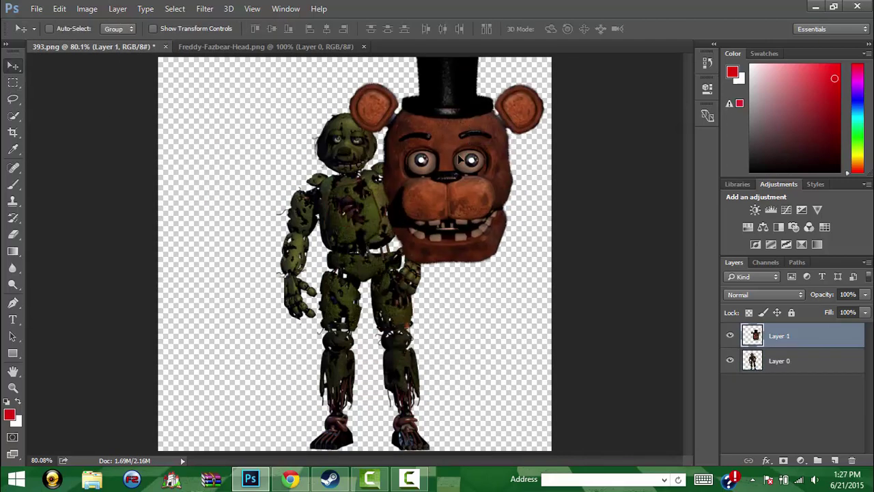
# - Scale the Freddy head to about 45% and set it onto Springtrap's shoulders
pyautogui.hotkey('ctrl', 't')
pyautogui.moveTo(461, 195); pyautogui.dragTo(450, 247)
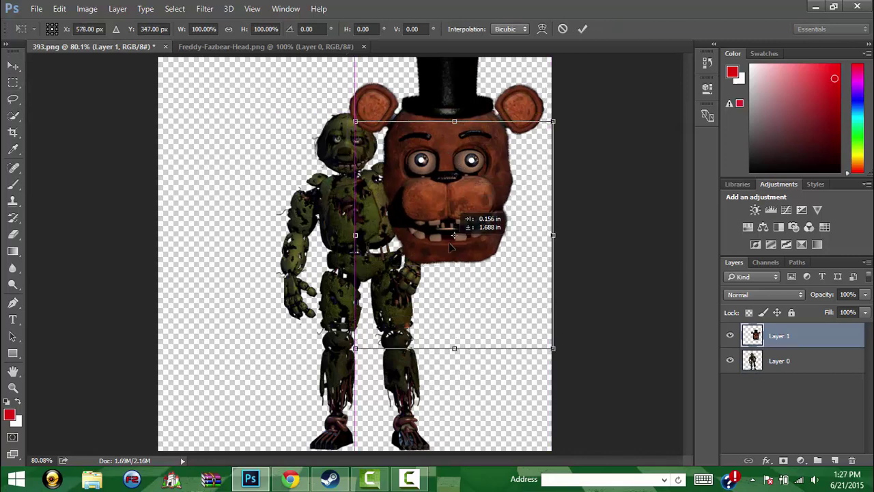
pyautogui.moveTo(539, 140)
pyautogui.mouseDown()
pyautogui.moveTo(457, 230)
pyautogui.moveTo(432, 271)
pyautogui.moveTo(435, 259)
pyautogui.mouseUp()
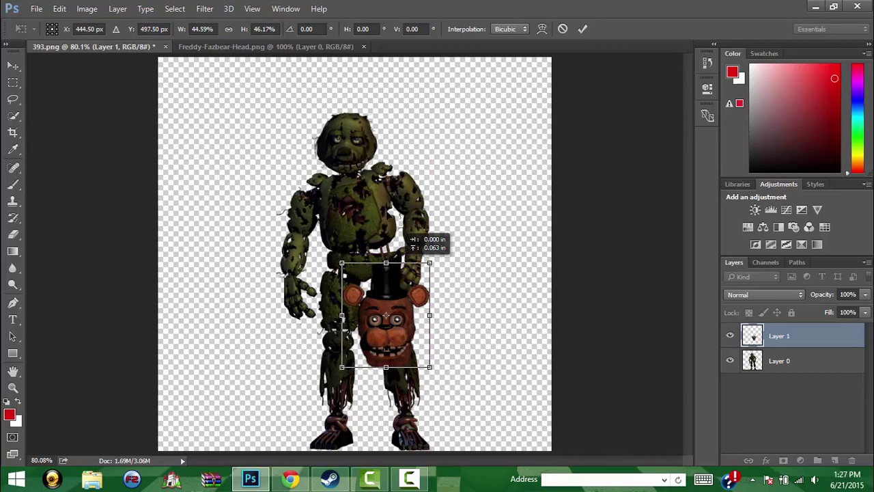
pyautogui.moveTo(356, 272)
pyautogui.mouseDown()
pyautogui.moveTo(342, 156)
pyautogui.moveTo(358, 122)
pyautogui.moveTo(347, 97)
pyautogui.moveTo(358, 115)
pyautogui.mouseUp()
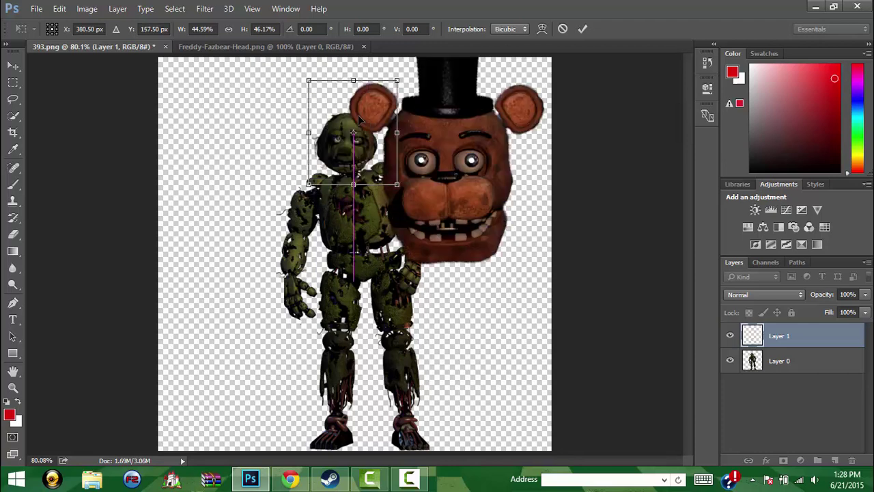
pyautogui.moveTo(353, 183); pyautogui.dragTo(353, 185)
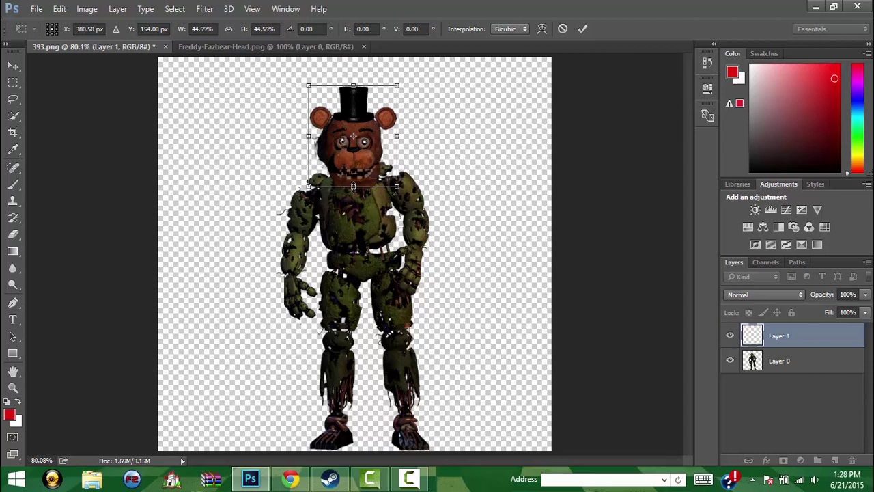
pyautogui.moveTo(366, 167); pyautogui.dragTo(360, 167)
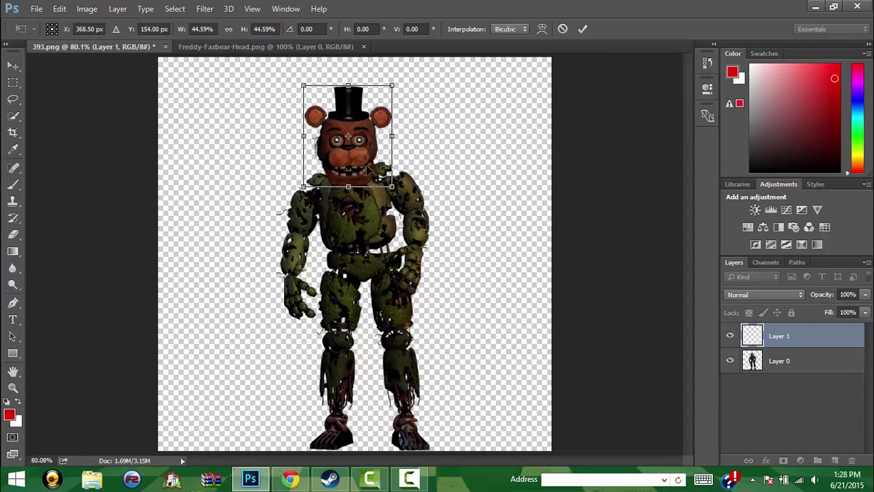
pyautogui.press('v')
pyautogui.click(375, 191)
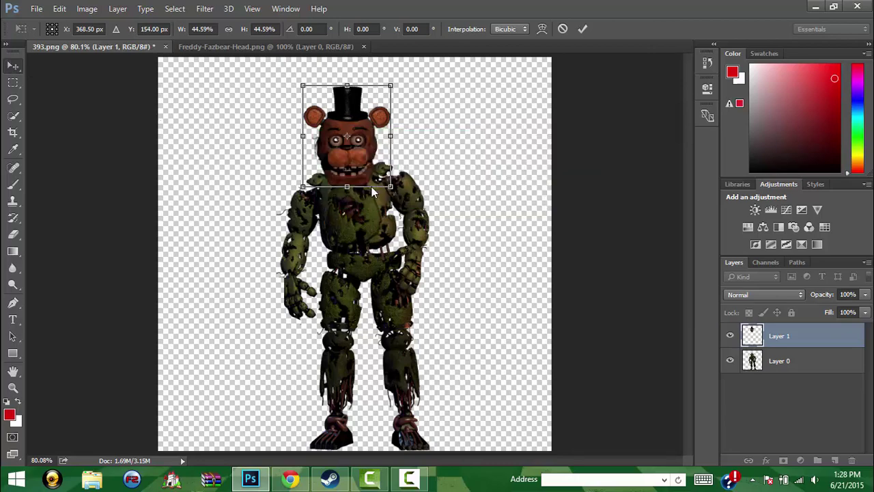
# - Open golden freddy.png from Downloads > Five Nights at Freddy's 2 Game Files > Textures2
pyautogui.click(36, 9)
pyautogui.click(69, 39)
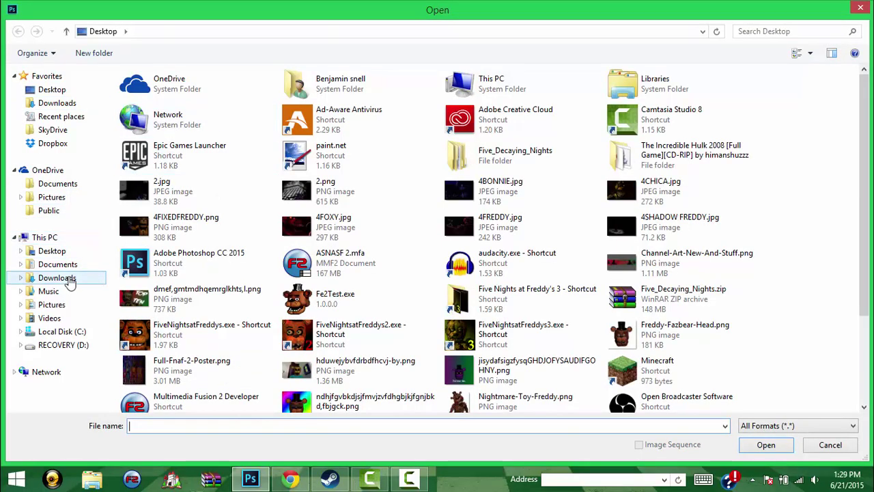
pyautogui.click(57, 277)
pyautogui.doubleClick(178, 103)
pyautogui.doubleClick(158, 103)
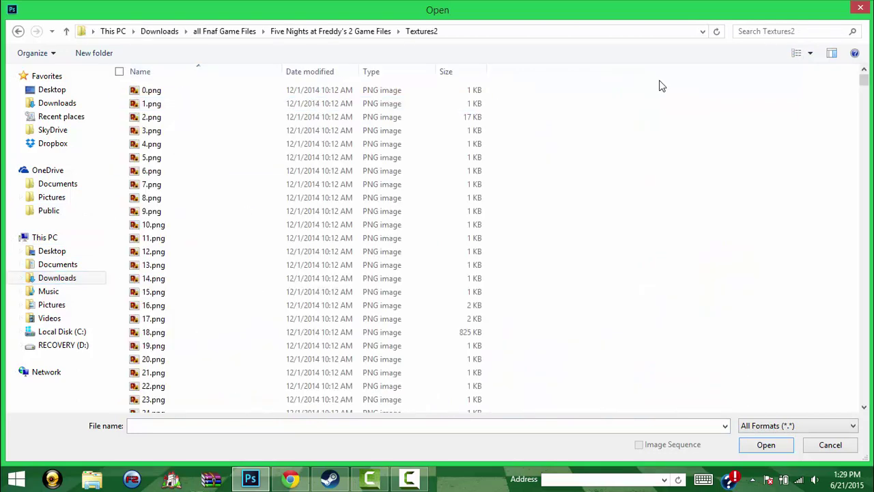
pyautogui.scroll(-2, 843, 279)
pyautogui.scroll(-15, 847, 342)
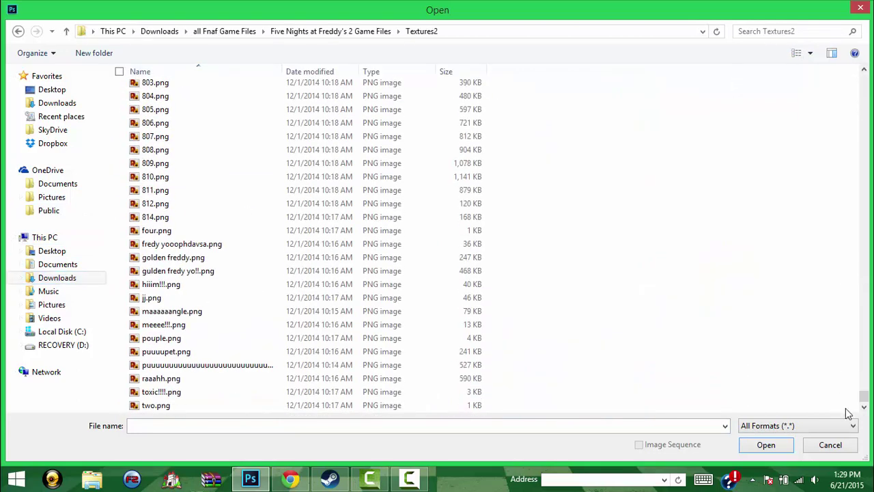
pyautogui.doubleClick(278, 256)
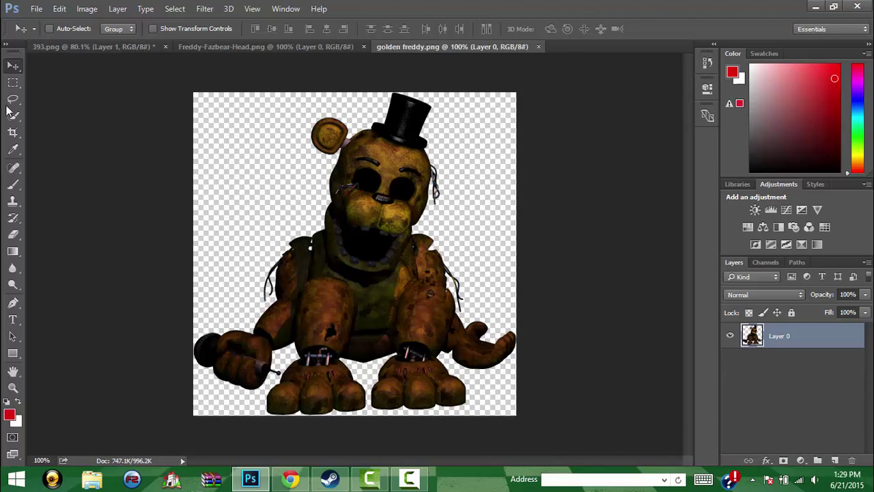
# - Lasso Golden Freddy's left foot, paste it into 393.png and fit it over Springtrap's left foot
pyautogui.press('l')
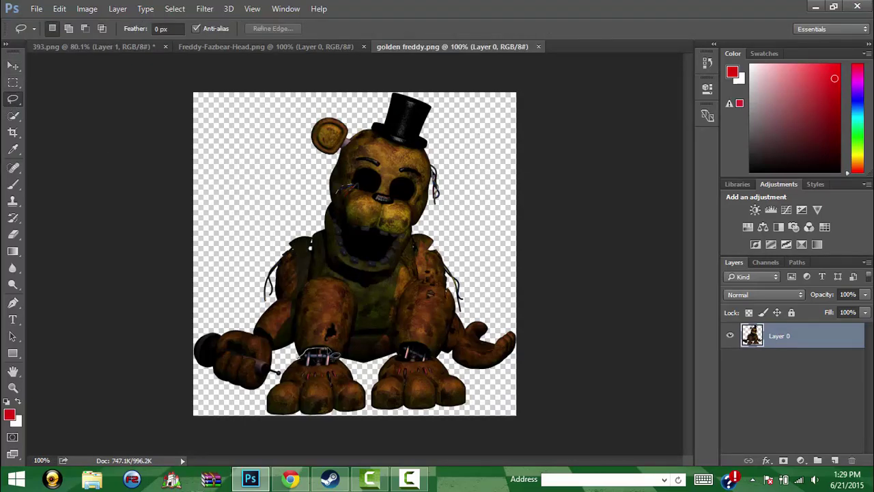
pyautogui.moveTo(330, 352)
pyautogui.mouseDown()
pyautogui.moveTo(260, 409)
pyautogui.moveTo(328, 352)
pyautogui.mouseUp()
pyautogui.hotkey('ctrl', 'Tab')
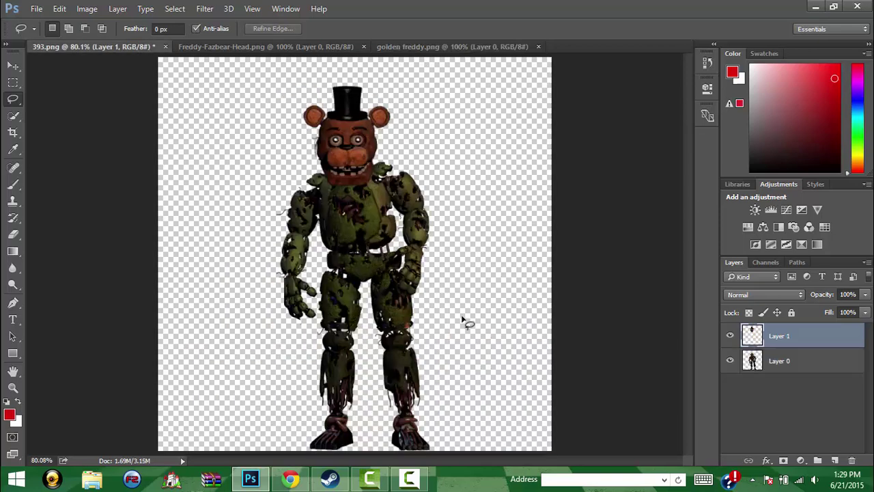
pyautogui.hotkey('ctrl', 'v')
pyautogui.press('v')
pyautogui.moveTo(355, 254)
pyautogui.mouseDown()
pyautogui.moveTo(345, 428)
pyautogui.moveTo(353, 413)
pyautogui.moveTo(376, 429)
pyautogui.moveTo(356, 441)
pyautogui.mouseUp()
pyautogui.hotkey('ctrl', 't')
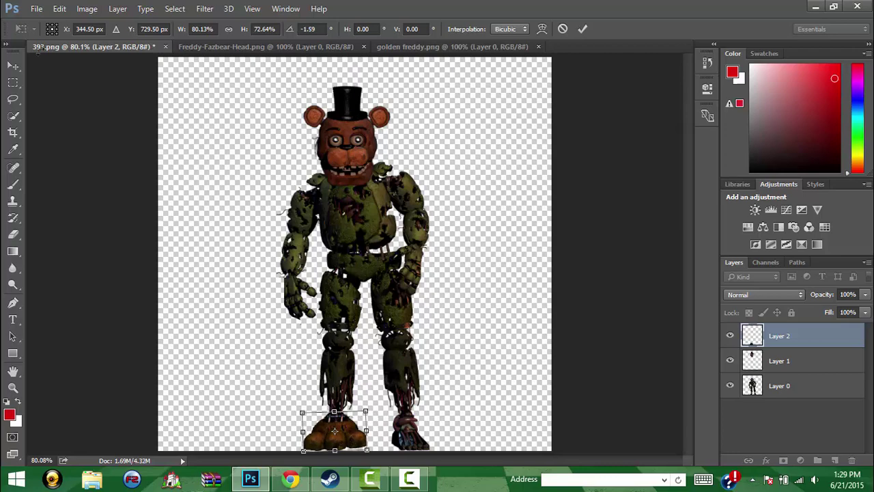
pyautogui.click(12, 98)
pyautogui.click(390, 189)
# - Duplicate the pasted foot onto a new layer for the right foot
pyautogui.click(12, 98)
pyautogui.moveTo(439, 433)
pyautogui.mouseDown()
pyautogui.moveTo(333, 439)
pyautogui.moveTo(429, 443)
pyautogui.mouseUp()
pyautogui.hotkey('ctrl', 'j')
pyautogui.press('v')
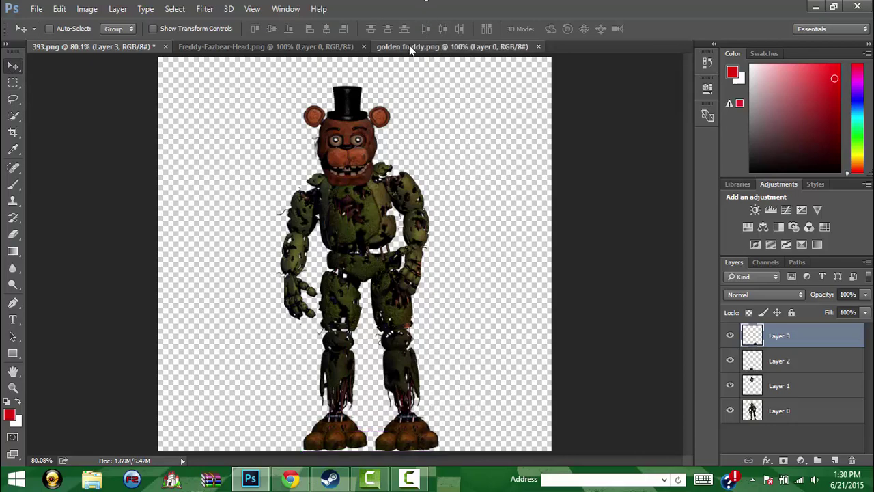
pyautogui.click(409, 45)
pyautogui.click(133, 48)
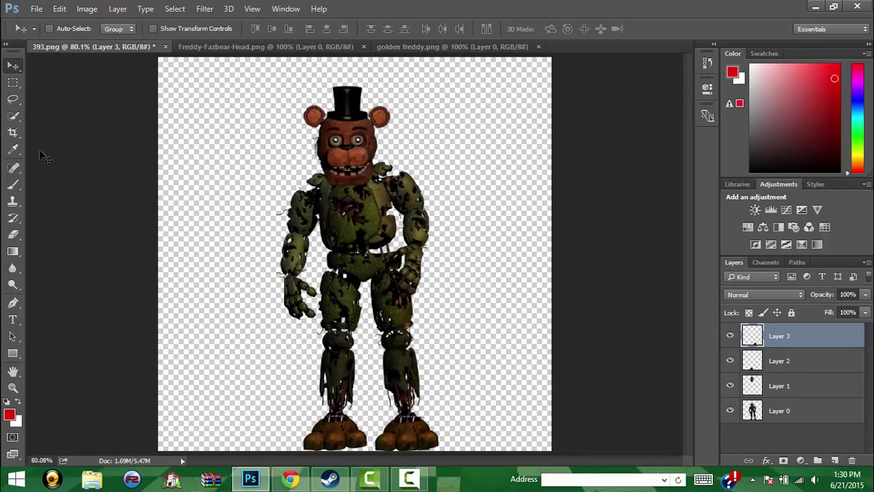
# - Zoom to 200% and clone-stamp green texture over the torso's red wires and damaged chest
pyautogui.click(12, 387)
pyautogui.click(77, 155)
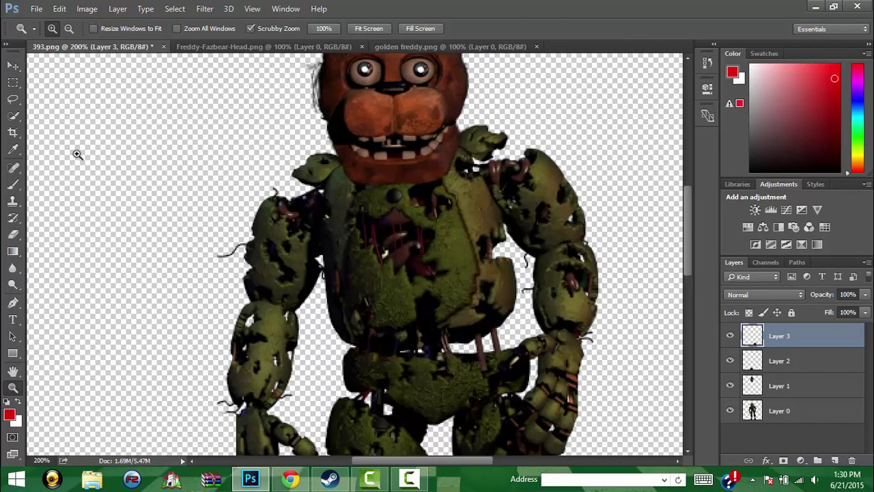
pyautogui.press('s')
pyautogui.rightClick(353, 142)
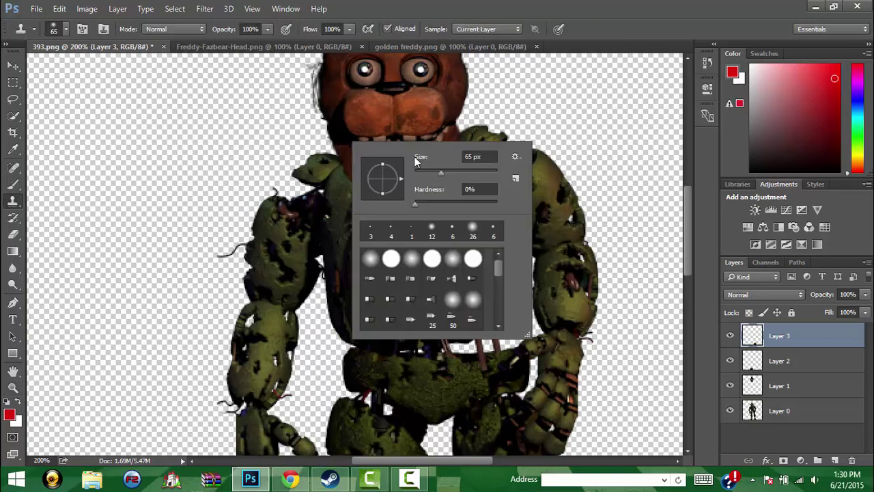
pyautogui.click(551, 179)
pyautogui.click(437, 197)
pyautogui.click(765, 411)
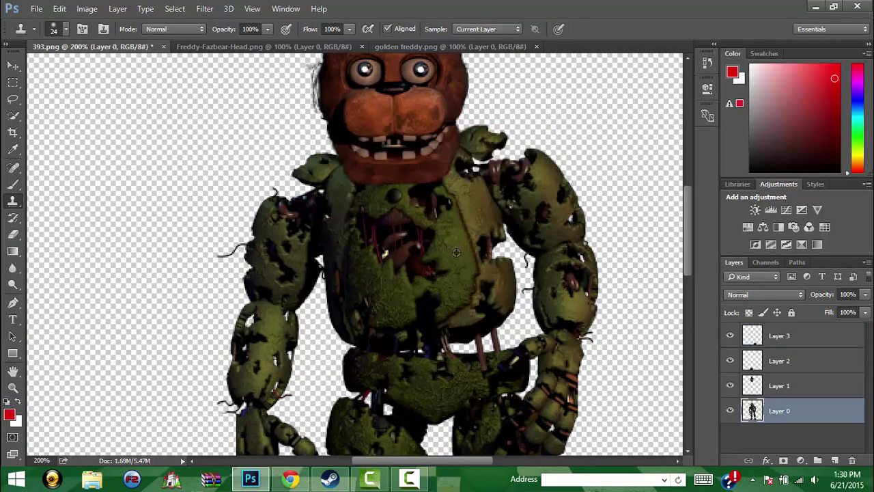
pyautogui.moveTo(456, 252)
pyautogui.mouseDown()
pyautogui.moveTo(394, 236)
pyautogui.moveTo(448, 235)
pyautogui.moveTo(441, 201)
pyautogui.moveTo(419, 197)
pyautogui.moveTo(437, 211)
pyautogui.moveTo(393, 205)
pyautogui.moveTo(408, 209)
pyautogui.moveTo(365, 226)
pyautogui.moveTo(370, 274)
pyautogui.moveTo(380, 248)
pyautogui.moveTo(415, 236)
pyautogui.moveTo(401, 234)
pyautogui.moveTo(396, 267)
pyautogui.moveTo(443, 273)
pyautogui.moveTo(435, 260)
pyautogui.moveTo(418, 311)
pyautogui.mouseUp()
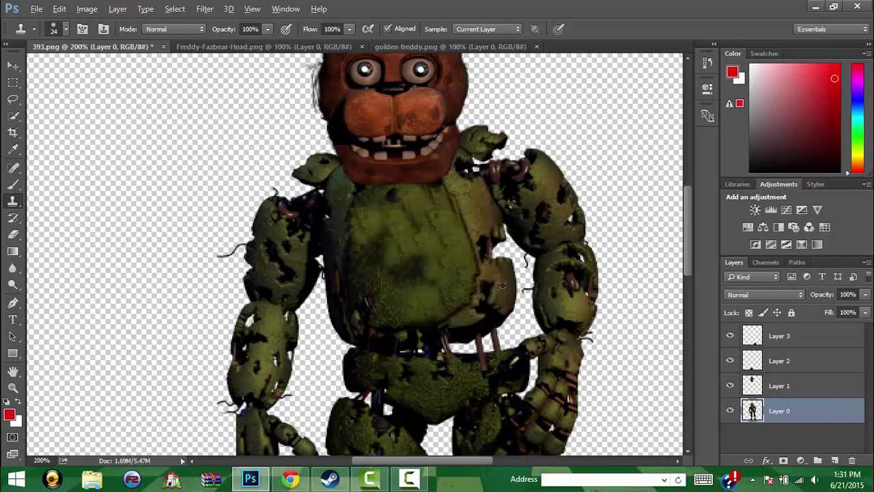
pyautogui.moveTo(482, 213)
pyautogui.mouseDown()
pyautogui.moveTo(506, 237)
pyautogui.moveTo(500, 267)
pyautogui.moveTo(488, 235)
pyautogui.mouseUp()
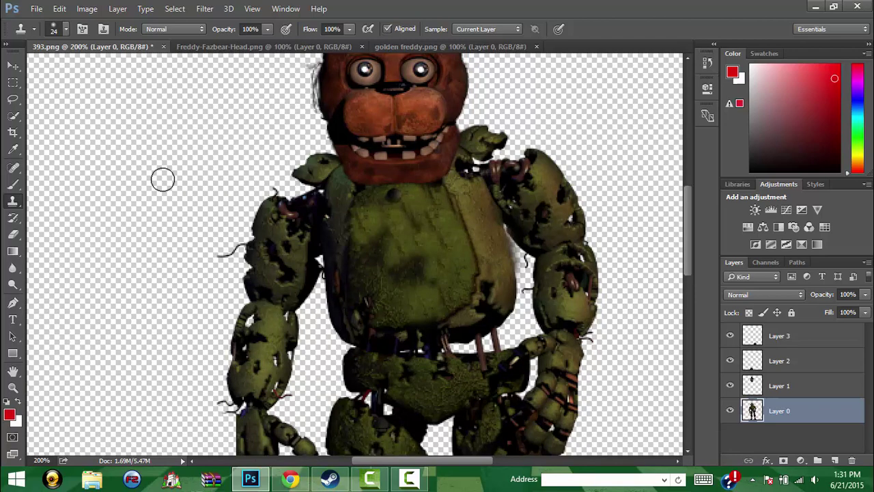
pyautogui.press('l')
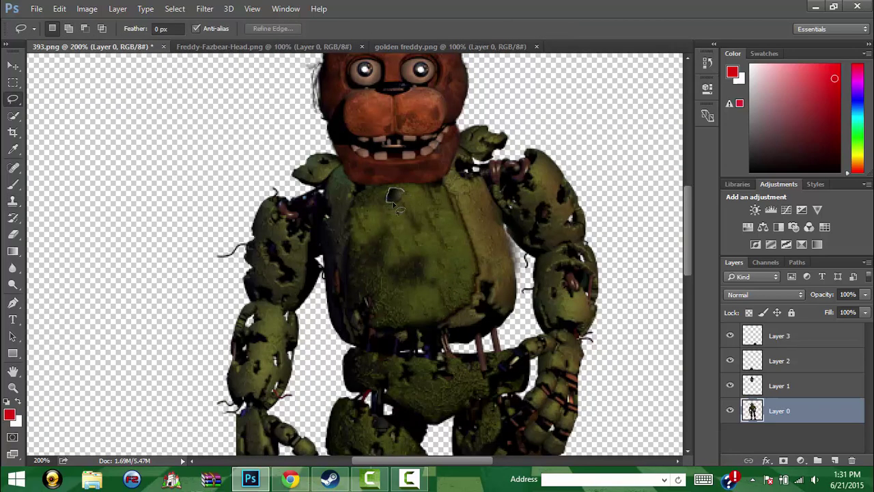
# - Move the selected chest patch down and to the right
pyautogui.press('v')
pyautogui.moveTo(396, 201); pyautogui.dragTo(403, 222)
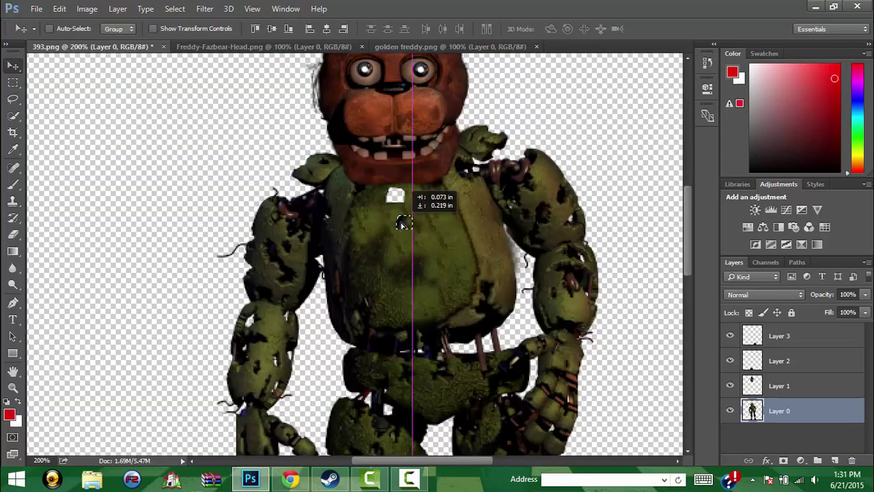
pyautogui.press('m')
# - Quick-select a patch of Golden Freddy's body in golden freddy.png
pyautogui.click(437, 47)
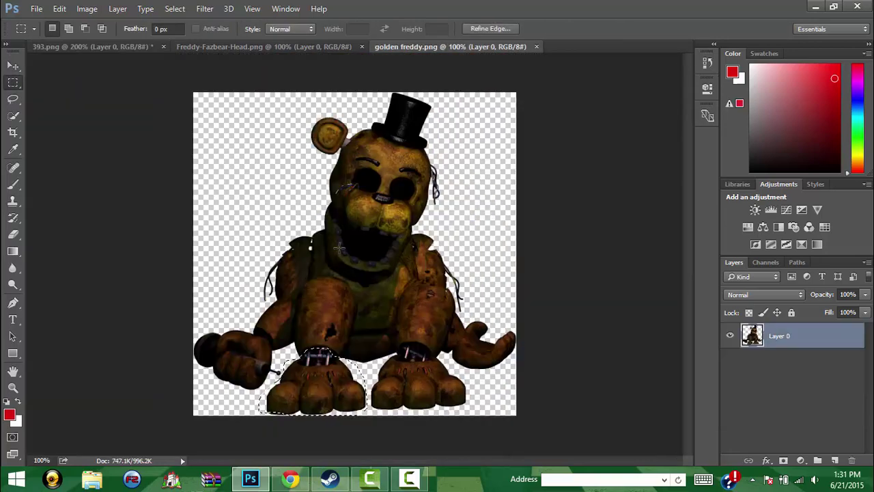
pyautogui.press('l')
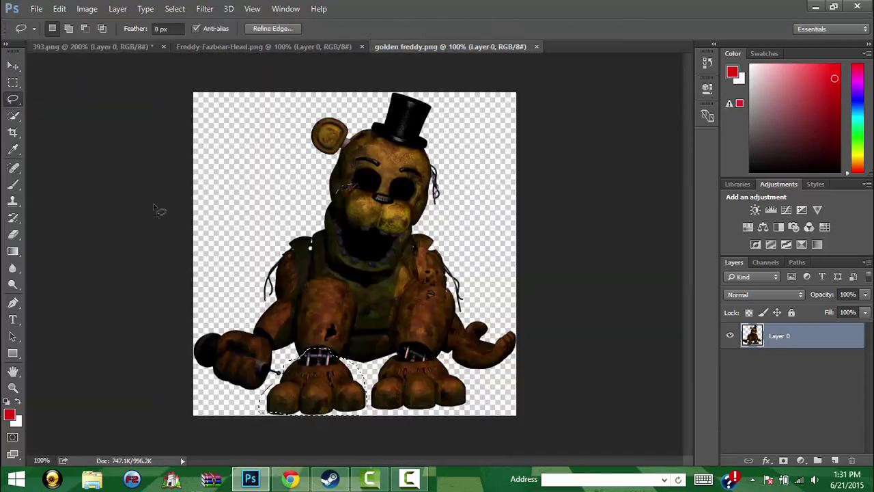
pyautogui.press('w')
pyautogui.moveTo(329, 329); pyautogui.dragTo(326, 288)
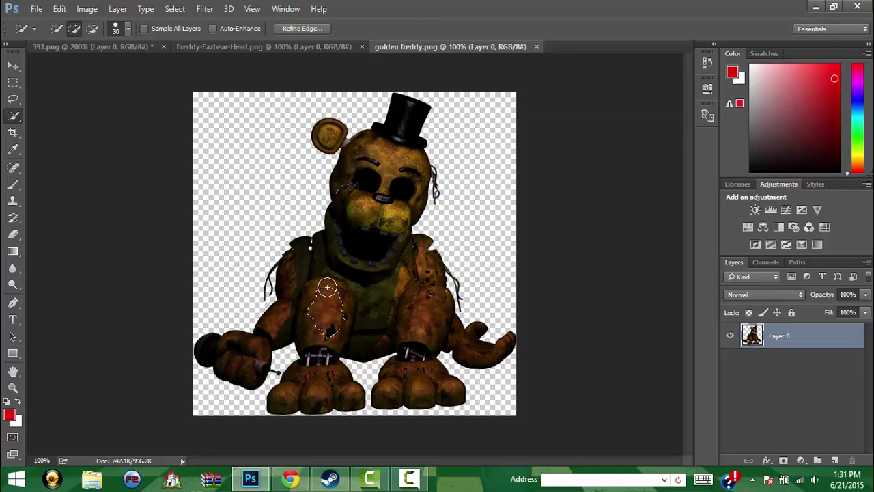
pyautogui.click(89, 47)
# - Open 74.png, the Freddy office image, using large-thumbnail view
pyautogui.click(36, 8)
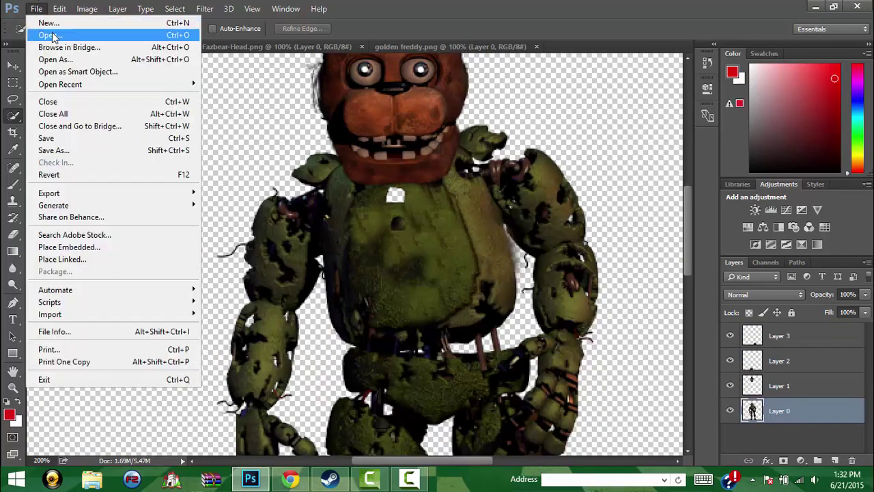
pyautogui.click(53, 35)
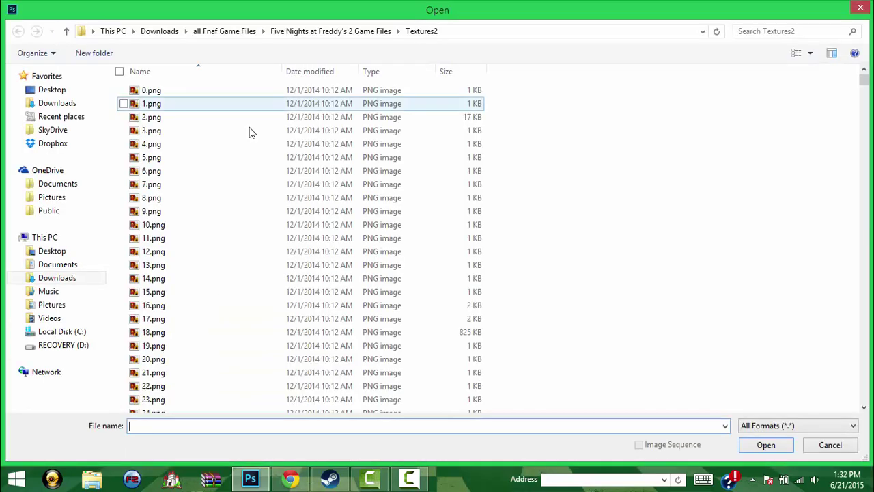
pyautogui.click(811, 55)
pyautogui.click(833, 82)
pyautogui.scroll(-5, 448, 186)
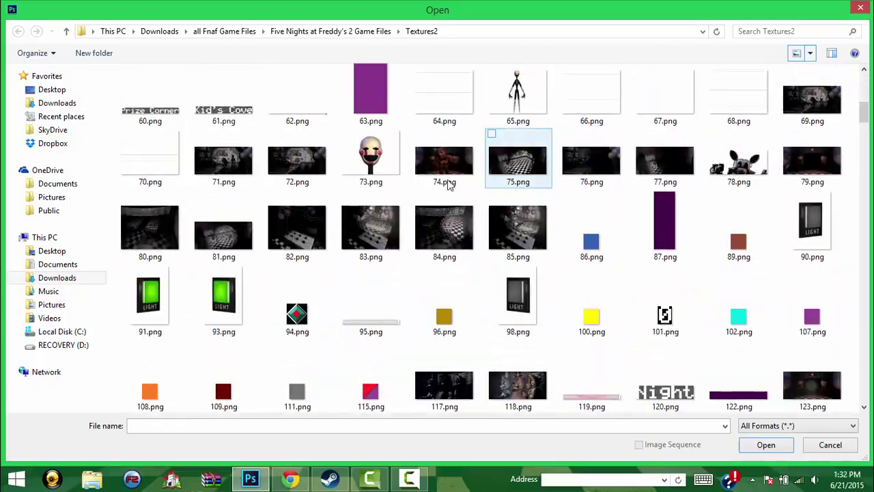
pyautogui.doubleClick(448, 186)
# - Zoom to 100% and trace a closed Pen path around Freddy's bow tie
pyautogui.click(12, 387)
pyautogui.click(394, 182)
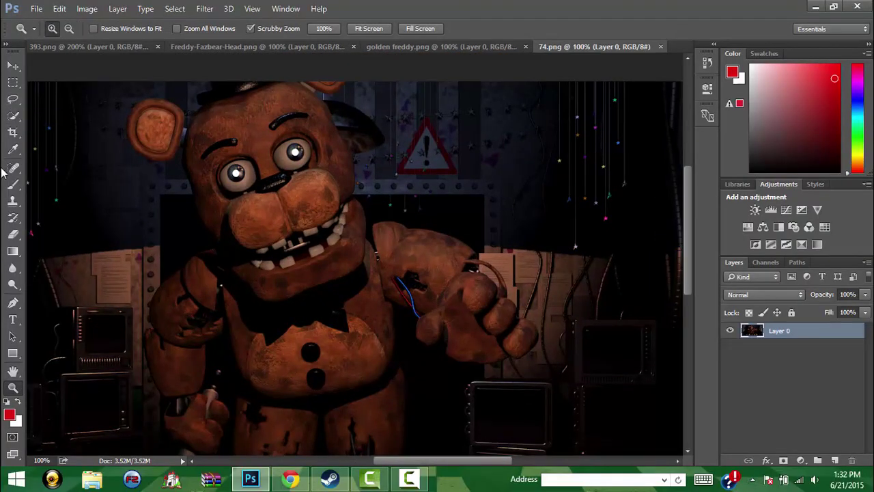
pyautogui.click(12, 303)
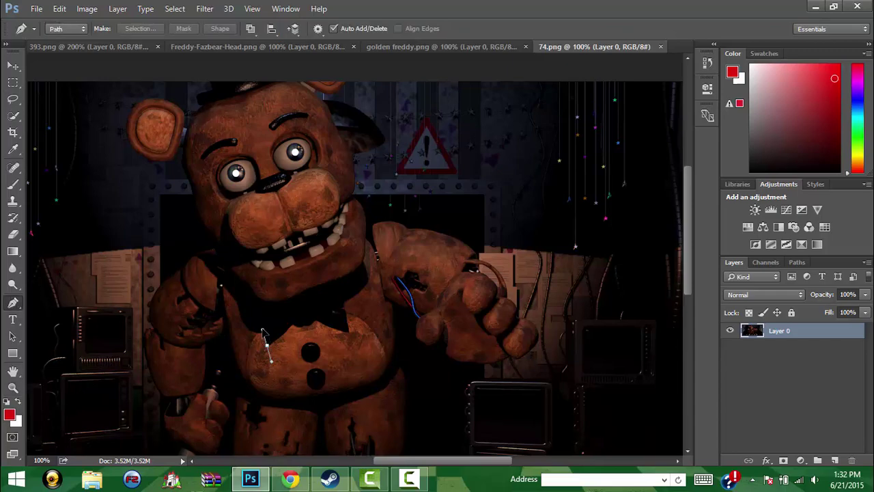
pyautogui.click(263, 327)
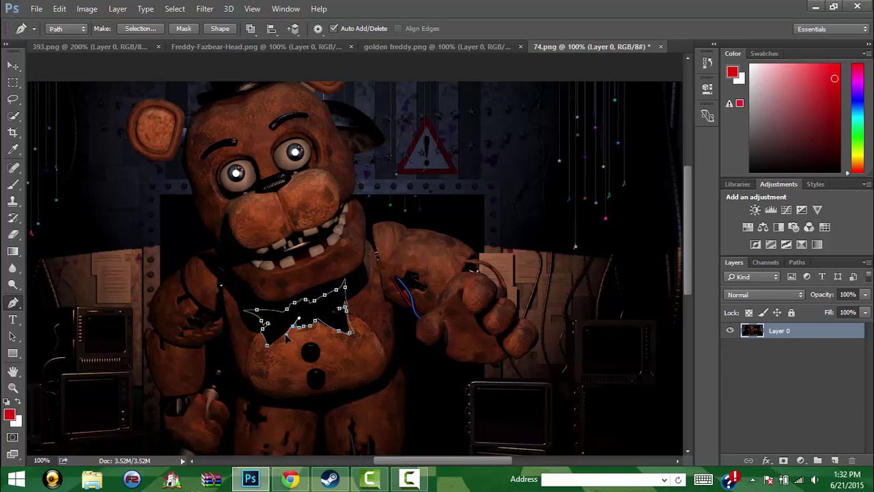
pyautogui.click(267, 345)
pyautogui.press('alt')
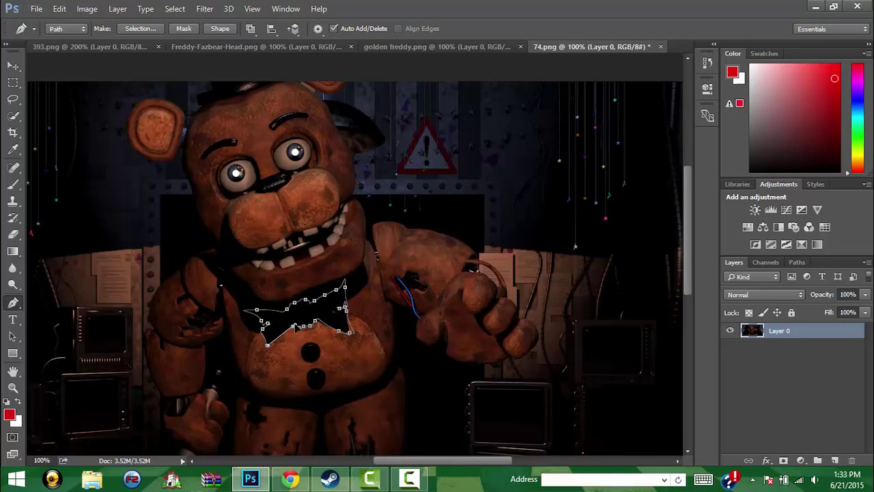
pyautogui.moveTo(245, 311); pyautogui.dragTo(279, 314)
# - Turn the bow-tie path into a selection with no feathering and copy it toward 393.png
pyautogui.rightClick(311, 312)
pyautogui.click(332, 199)
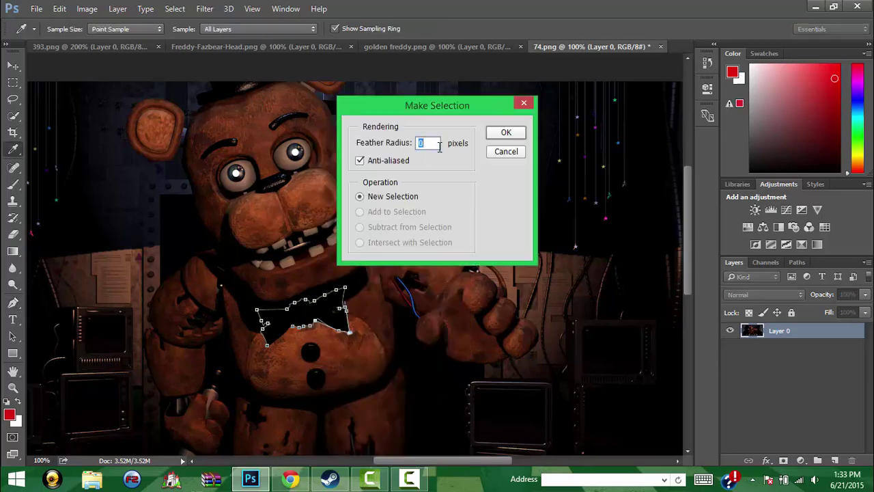
pyautogui.click(502, 132)
pyautogui.click(13, 65)
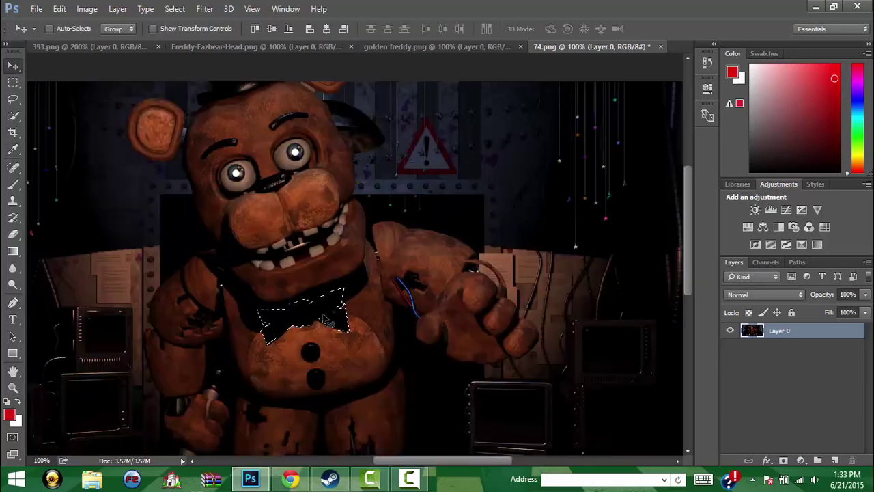
pyautogui.hotkey('ctrl', 'Tab')
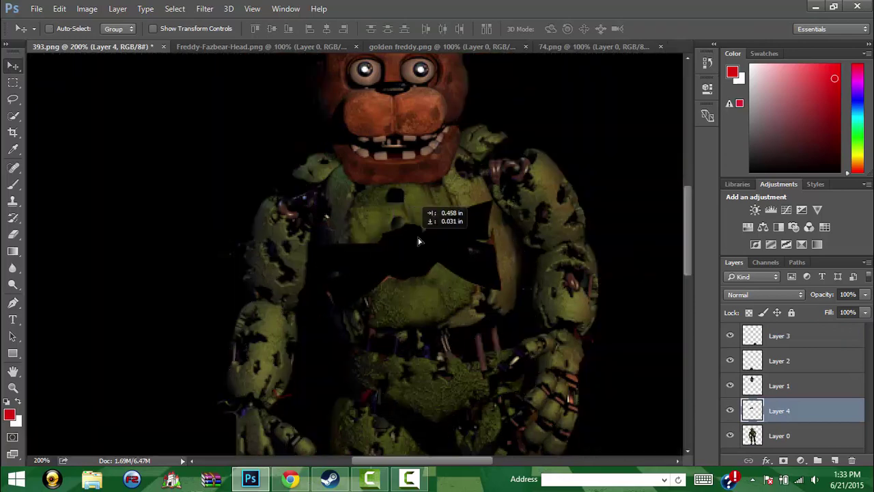
# - Shrink the bow tie, move it just below the Freddy head, and tilt it slightly
pyautogui.hotkey('ctrl', 't')
pyautogui.moveTo(508, 200); pyautogui.dragTo(417, 255)
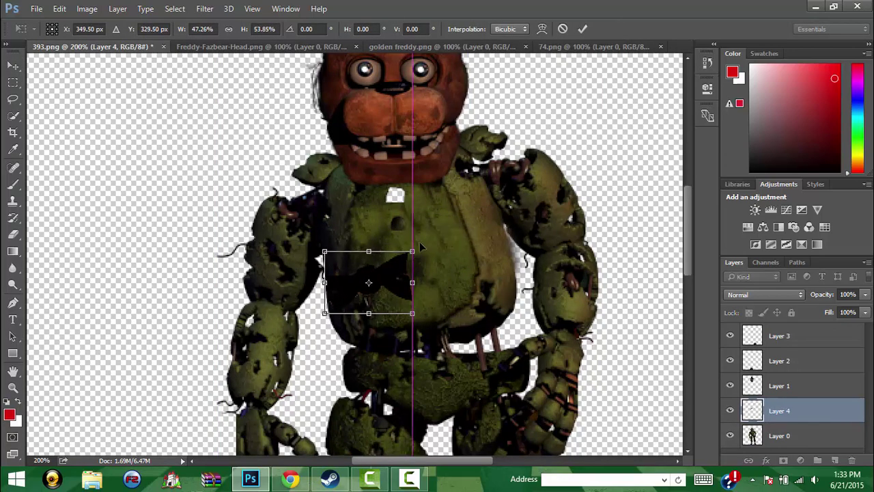
pyautogui.moveTo(382, 287); pyautogui.dragTo(413, 202)
pyautogui.press('v')
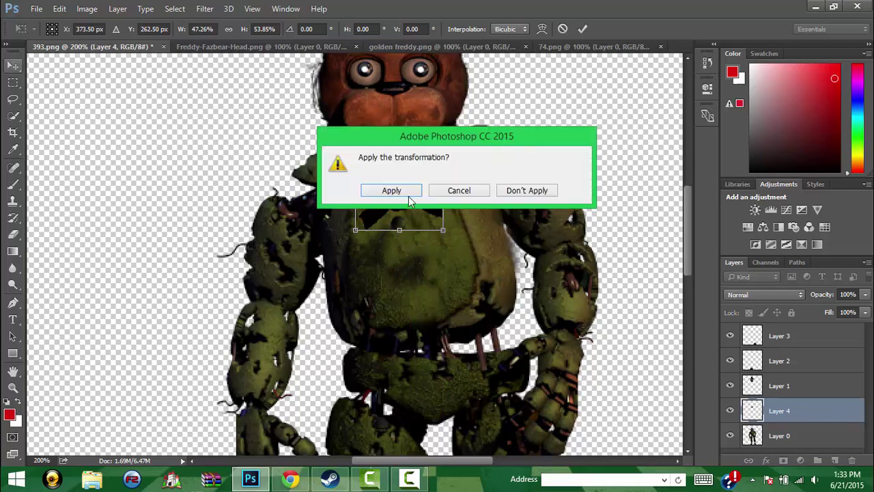
pyautogui.click(400, 191)
pyautogui.hotkey('ctrl', 't')
pyautogui.press('v')
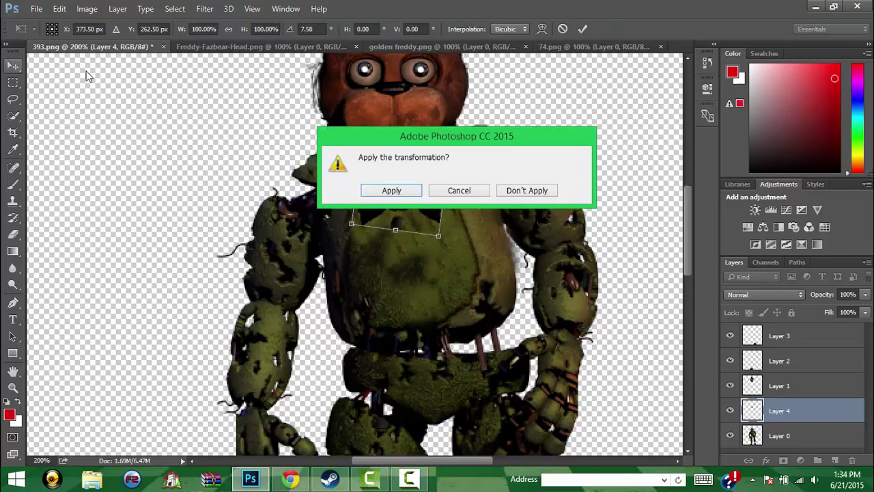
pyautogui.click(400, 190)
pyautogui.moveTo(690, 235)
pyautogui.mouseDown()
pyautogui.moveTo(685, 348)
pyautogui.moveTo(668, 183)
pyautogui.moveTo(724, 262)
pyautogui.mouseUp()
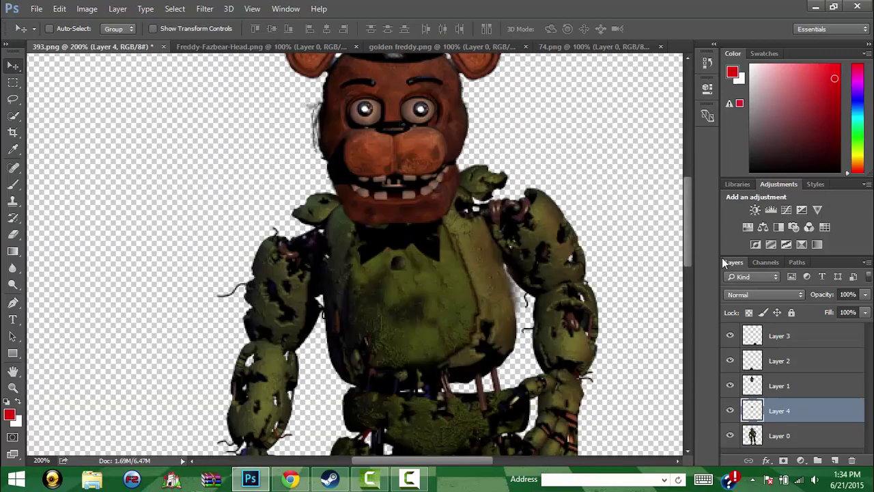
# - Merge all visible layers into Layer 1 and fit the whole figure on screen
pyautogui.click(792, 347)
pyautogui.click(790, 365)
pyautogui.click(790, 383)
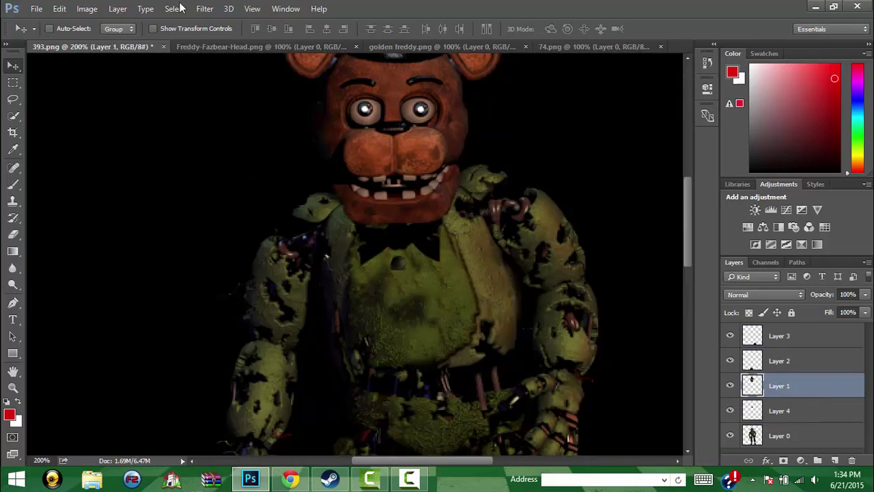
pyautogui.click(117, 8)
pyautogui.click(195, 441)
pyautogui.press('z')
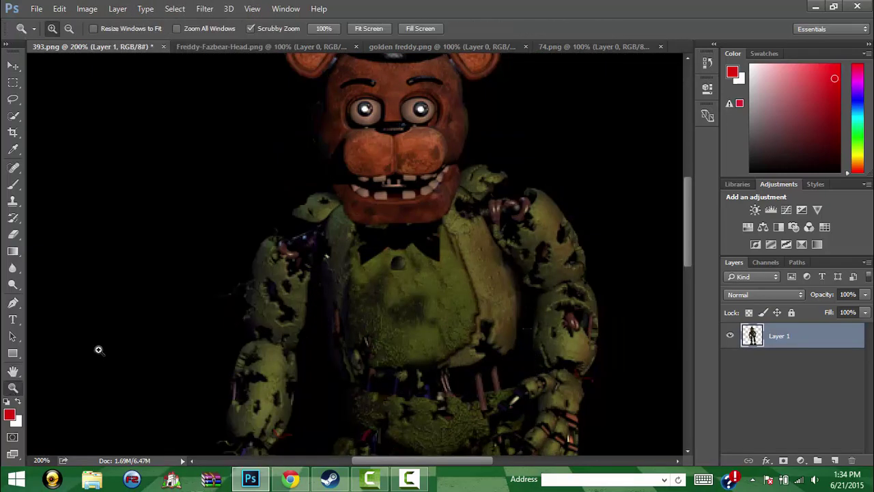
pyautogui.hotkey('ctrl', '0')
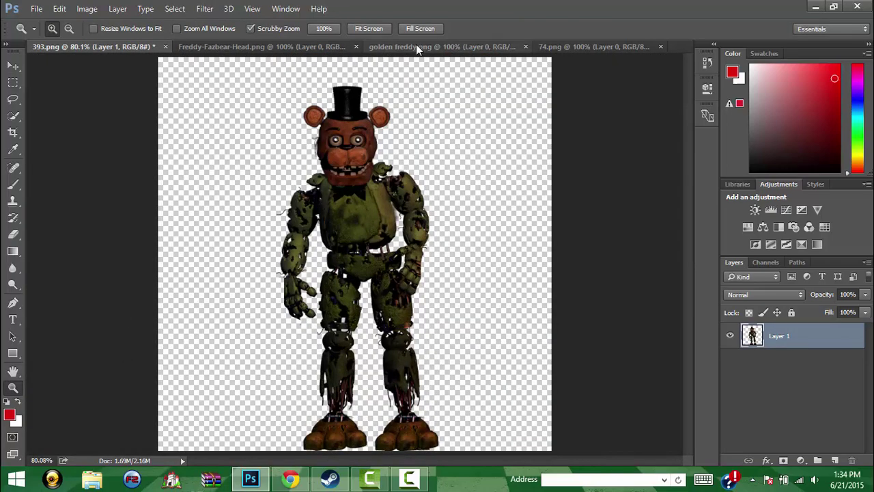
# - Clone-stamp texture over both lower legs and a spot on the torso
pyautogui.click(12, 201)
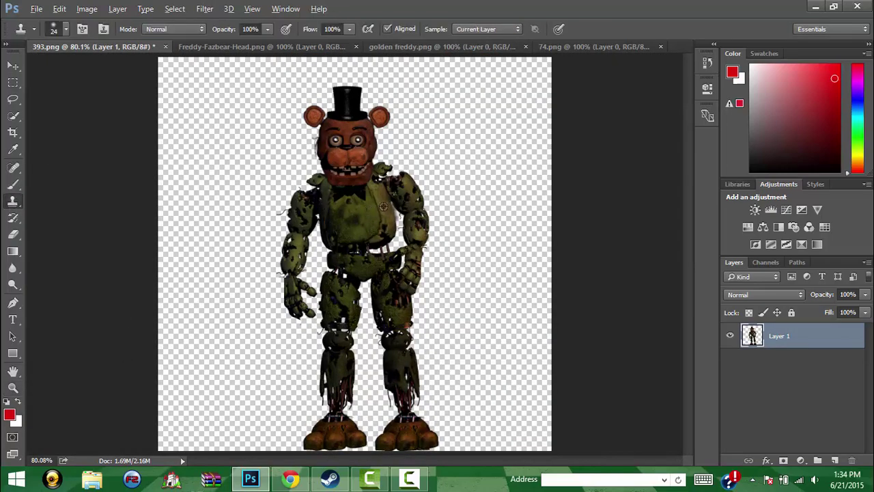
pyautogui.moveTo(390, 388); pyautogui.dragTo(400, 356)
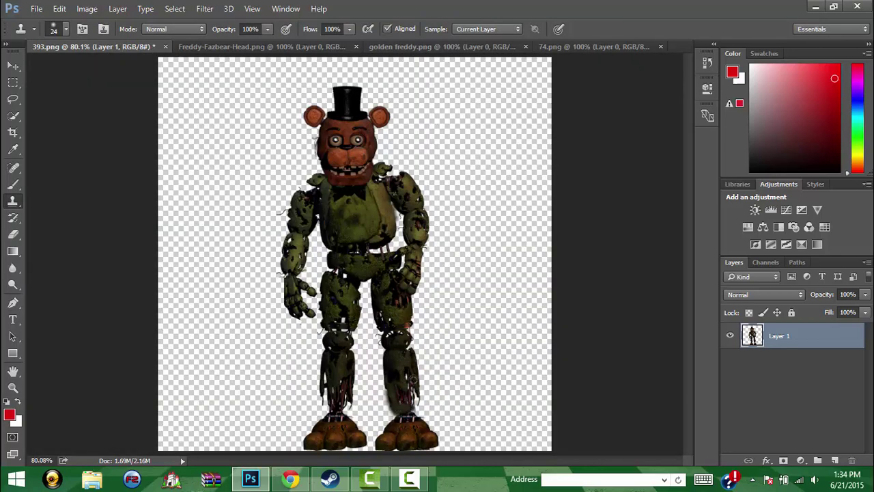
pyautogui.moveTo(414, 394); pyautogui.dragTo(397, 359)
pyautogui.click(410, 400)
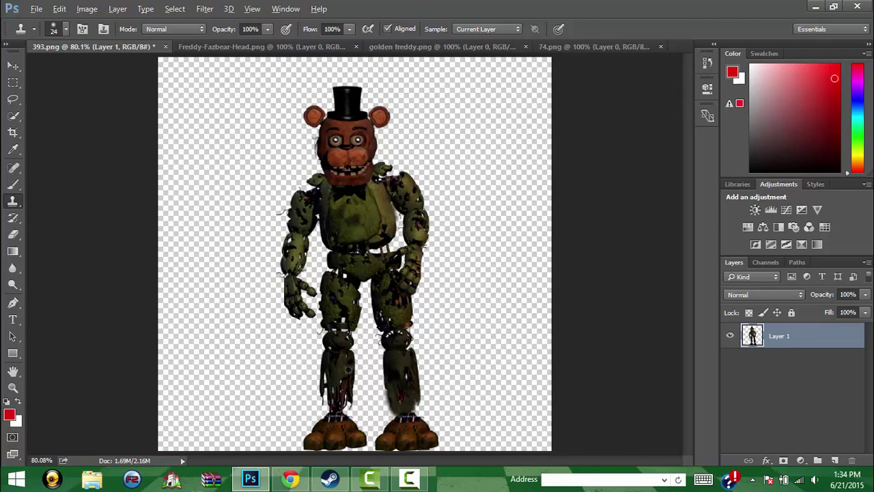
pyautogui.moveTo(348, 369); pyautogui.dragTo(346, 401)
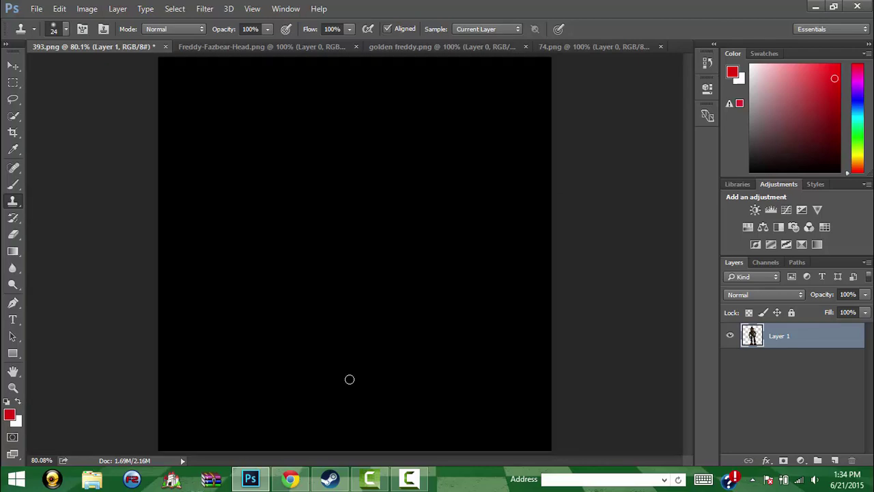
pyautogui.moveTo(349, 379); pyautogui.dragTo(324, 382)
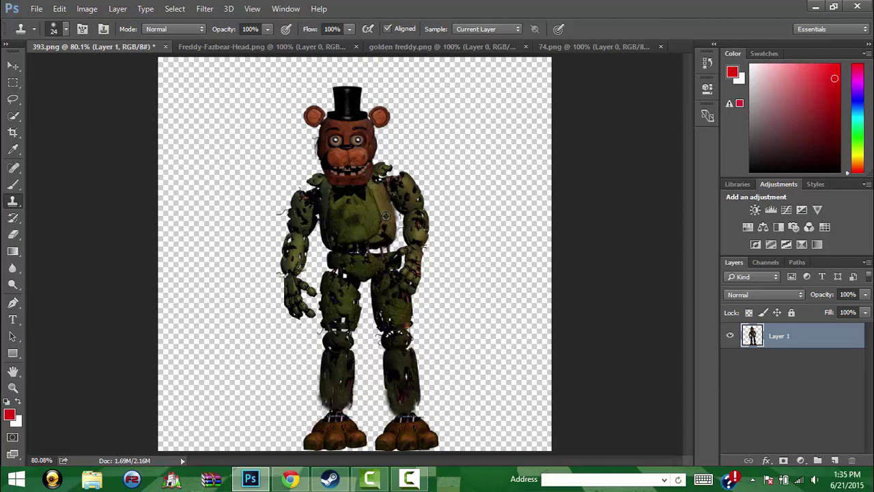
pyautogui.moveTo(385, 246)
pyautogui.mouseDown()
pyautogui.moveTo(372, 247)
pyautogui.moveTo(383, 241)
pyautogui.mouseUp()
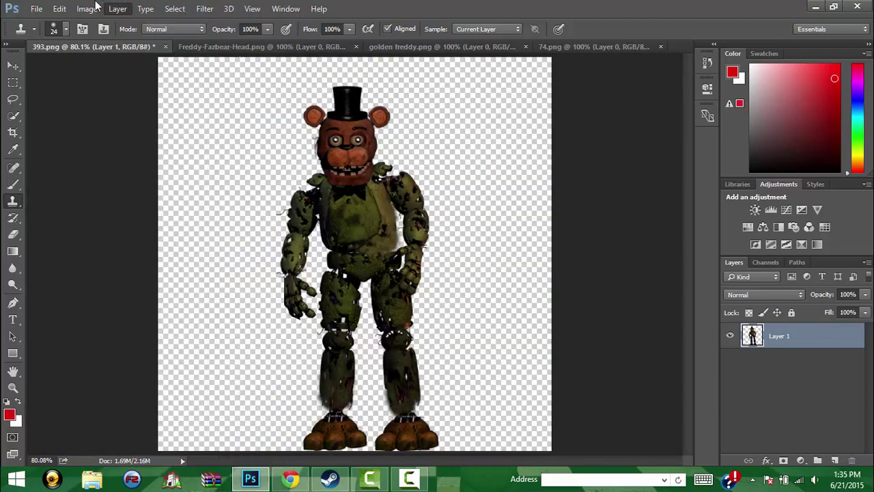
# - Sample the green body in Replace Color and try a darker brown result colour
pyautogui.click(86, 8)
pyautogui.moveTo(106, 41)
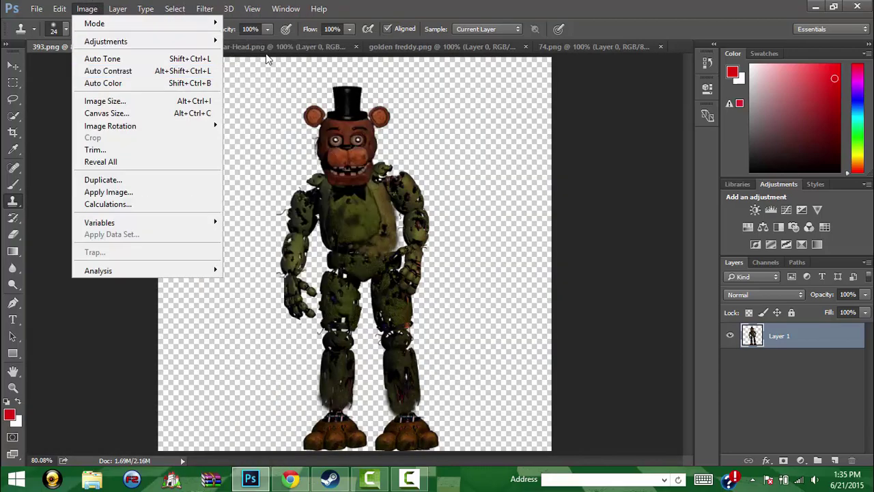
pyautogui.click(258, 306)
pyautogui.click(389, 192)
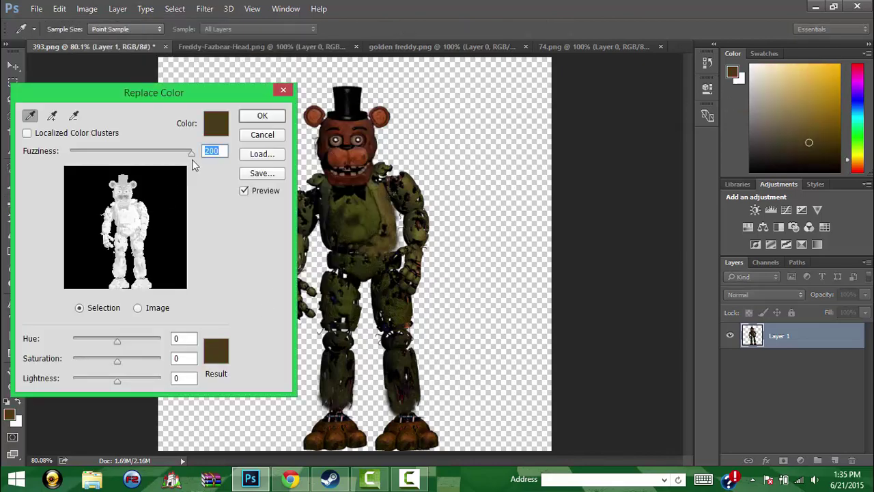
pyautogui.moveTo(191, 151)
pyautogui.mouseDown()
pyautogui.moveTo(113, 149)
pyautogui.moveTo(192, 151)
pyautogui.mouseUp()
pyautogui.click(216, 349)
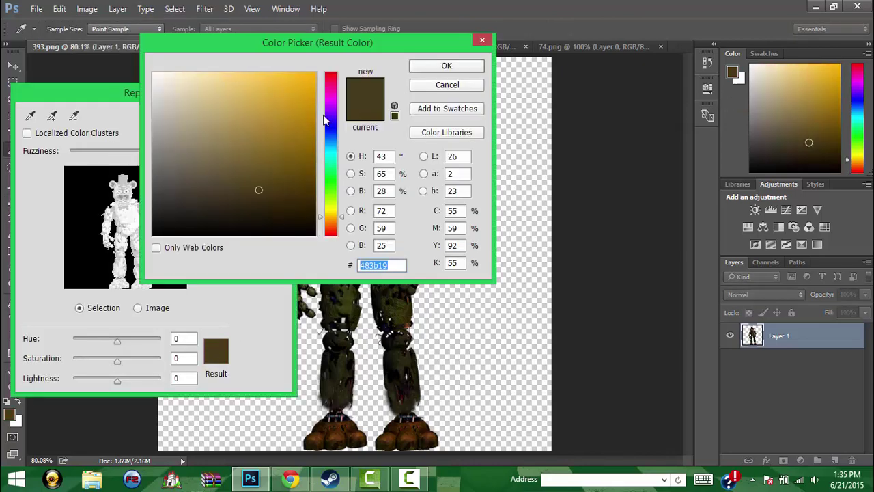
pyautogui.moveTo(401, 41); pyautogui.dragTo(705, 50)
pyautogui.moveTo(632, 228); pyautogui.dragTo(632, 233)
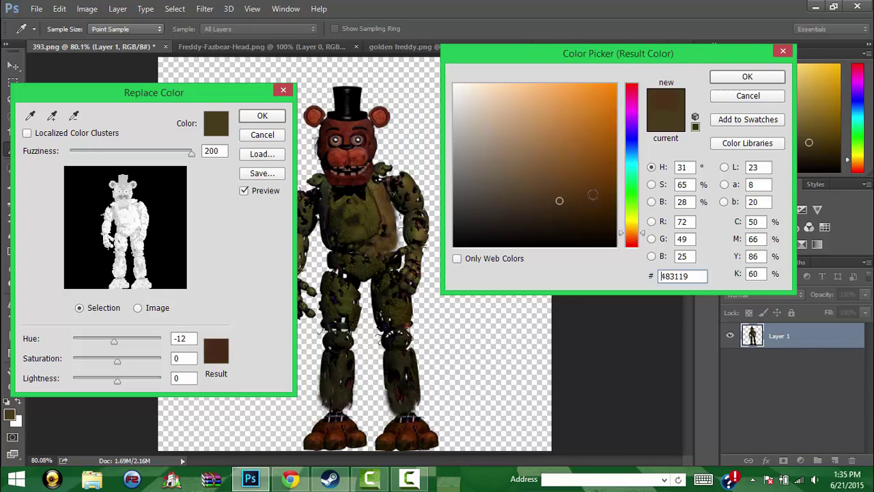
pyautogui.click(589, 170)
pyautogui.moveTo(589, 170)
pyautogui.mouseDown()
pyautogui.moveTo(526, 200)
pyautogui.moveTo(610, 213)
pyautogui.mouseUp()
# - Reset the shifts, try the foot colour as the result, then cancel Replace Color
pyautogui.click(666, 126)
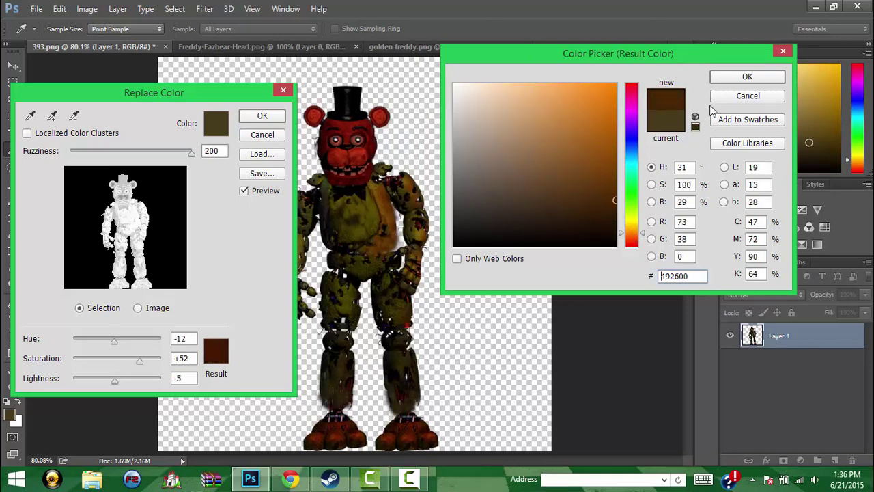
pyautogui.click(747, 76)
pyautogui.click(218, 350)
pyautogui.click(340, 436)
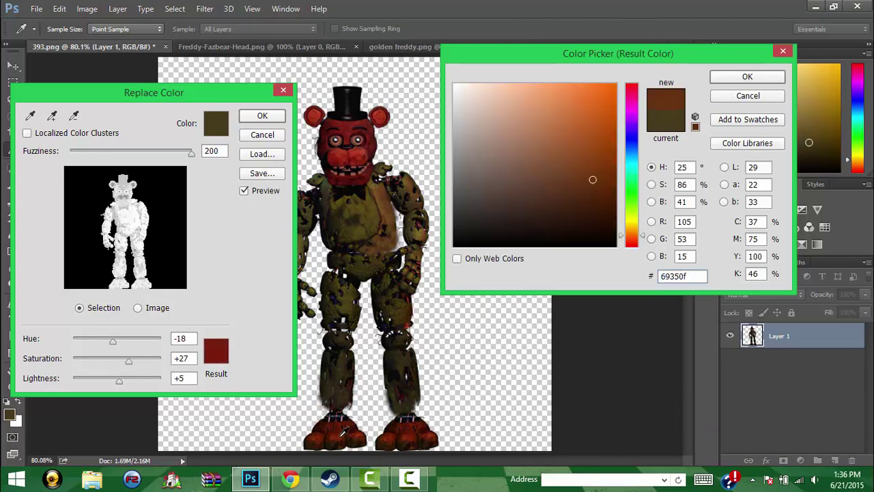
pyautogui.click(402, 436)
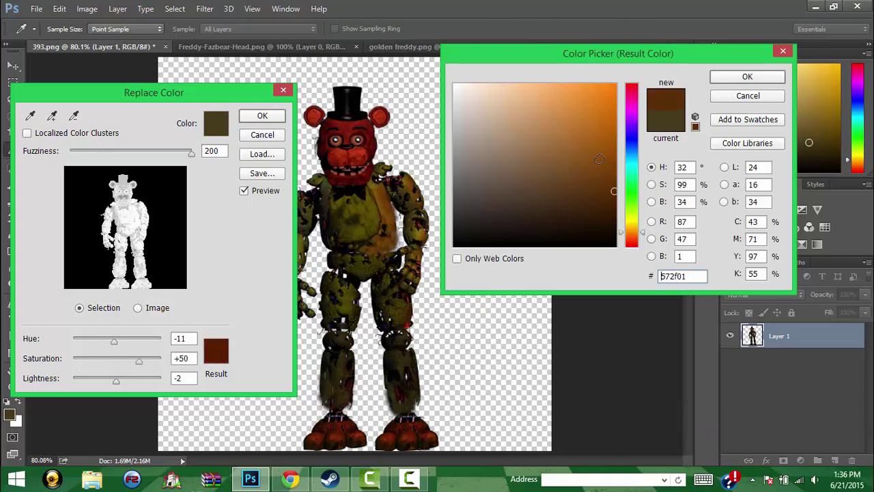
pyautogui.click(748, 96)
pyautogui.click(261, 136)
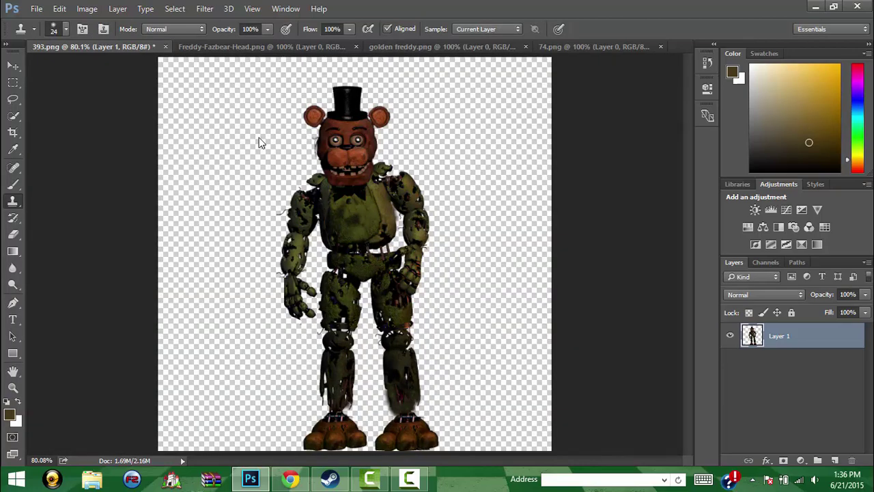
pyautogui.click(779, 434)
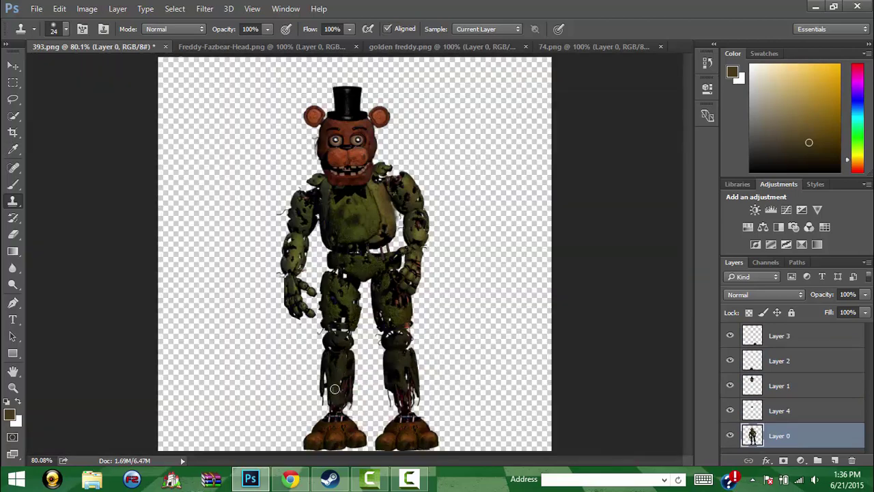
# - Clone-stamp texture over both lower legs, the right thigh and the waist on Layer 0
pyautogui.moveTo(349, 393); pyautogui.dragTo(328, 372)
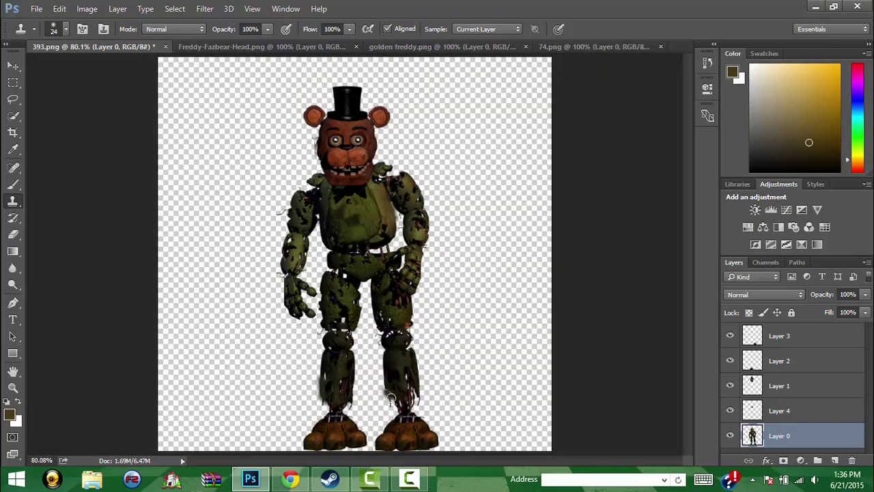
pyautogui.moveTo(383, 393)
pyautogui.mouseDown()
pyautogui.moveTo(405, 378)
pyautogui.moveTo(412, 387)
pyautogui.mouseUp()
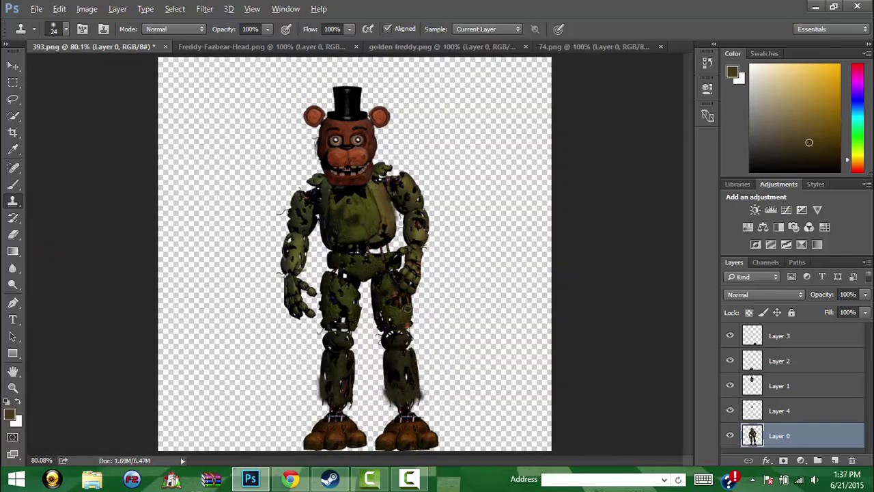
pyautogui.moveTo(390, 291); pyautogui.dragTo(392, 294)
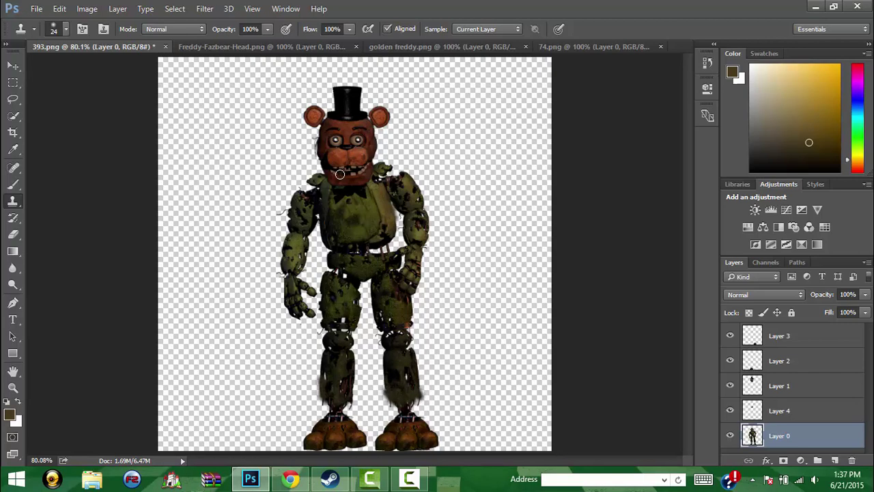
pyautogui.moveTo(381, 206)
pyautogui.mouseDown()
pyautogui.moveTo(391, 217)
pyautogui.moveTo(385, 240)
pyautogui.moveTo(391, 235)
pyautogui.moveTo(374, 247)
pyautogui.moveTo(338, 248)
pyautogui.moveTo(323, 226)
pyautogui.mouseUp()
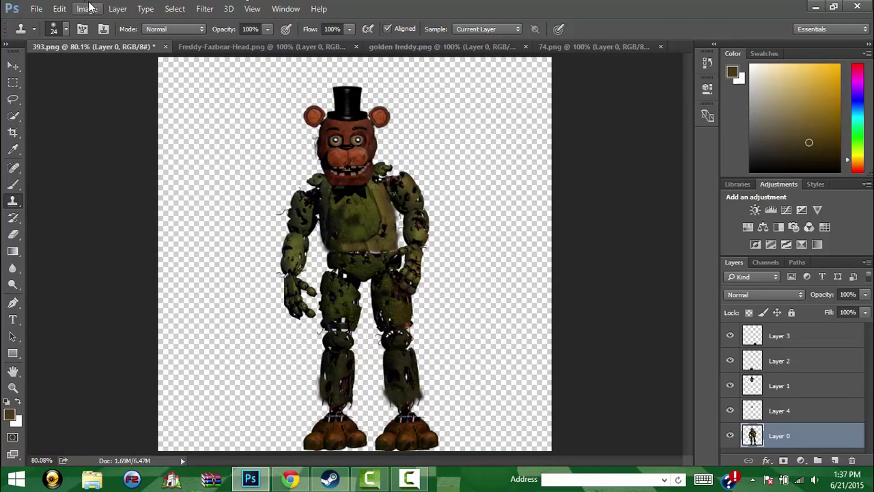
# - Recolour the green body on Layer 0 to golden-brown with a Replace Color orange-brown result
pyautogui.click(87, 9)
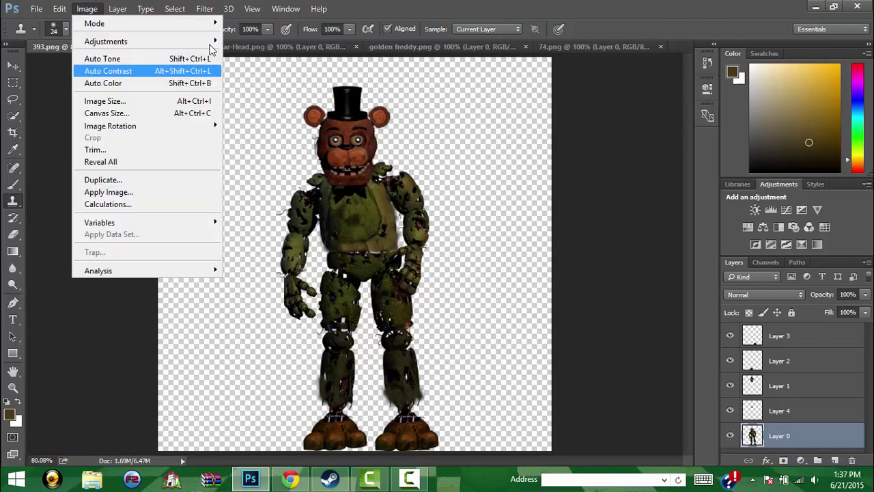
pyautogui.moveTo(106, 42)
pyautogui.click(263, 361)
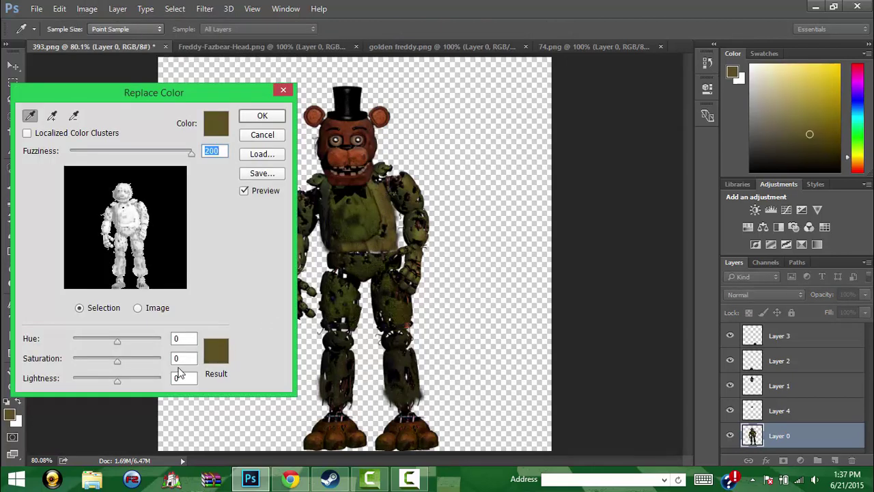
pyautogui.click(215, 350)
pyautogui.moveTo(632, 218); pyautogui.dragTo(632, 232)
pyautogui.moveTo(587, 191)
pyautogui.mouseDown()
pyautogui.moveTo(596, 196)
pyautogui.moveTo(612, 159)
pyautogui.mouseUp()
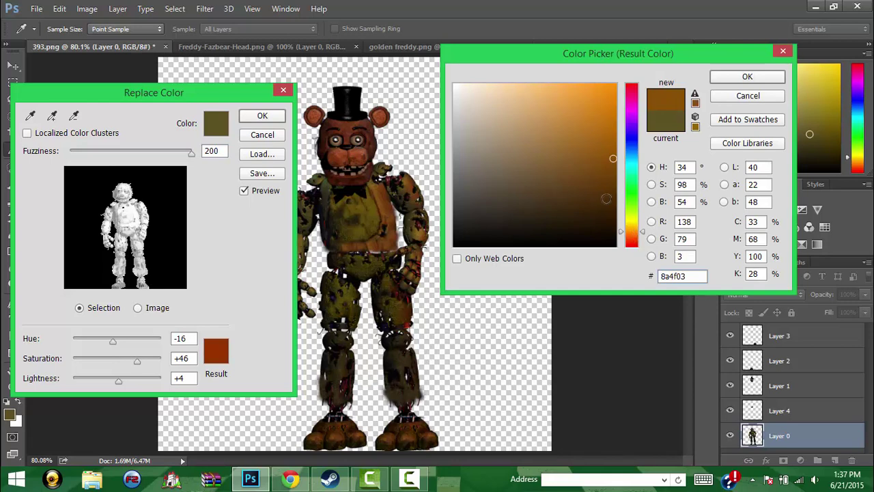
pyautogui.moveTo(631, 231); pyautogui.dragTo(632, 230)
pyautogui.click(597, 149)
pyautogui.click(607, 164)
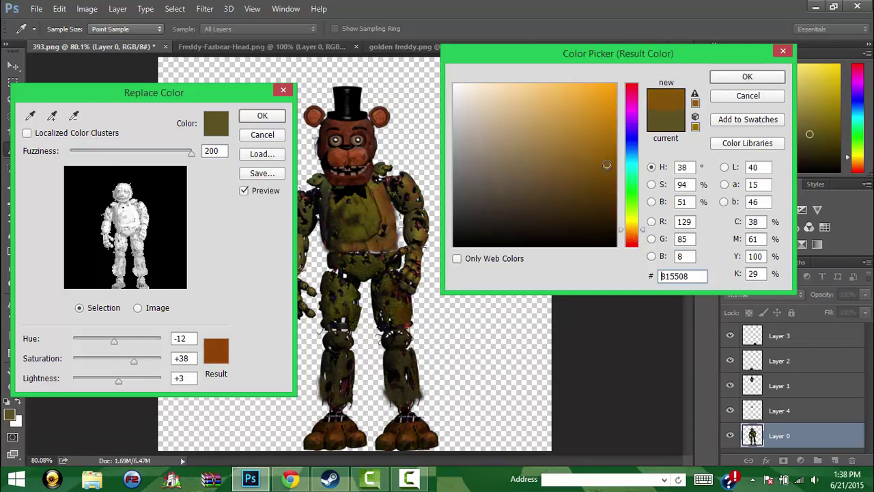
pyautogui.moveTo(607, 164); pyautogui.dragTo(612, 168)
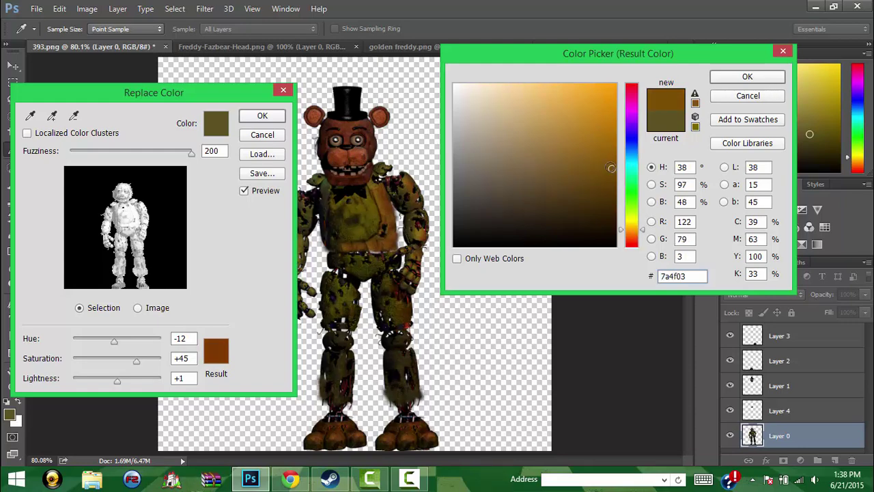
pyautogui.click(747, 77)
pyautogui.click(262, 116)
# - Recolour the Freddy head on Layer 1 to a matching golden tan with Replace Color
pyautogui.click(779, 385)
pyautogui.click(118, 8)
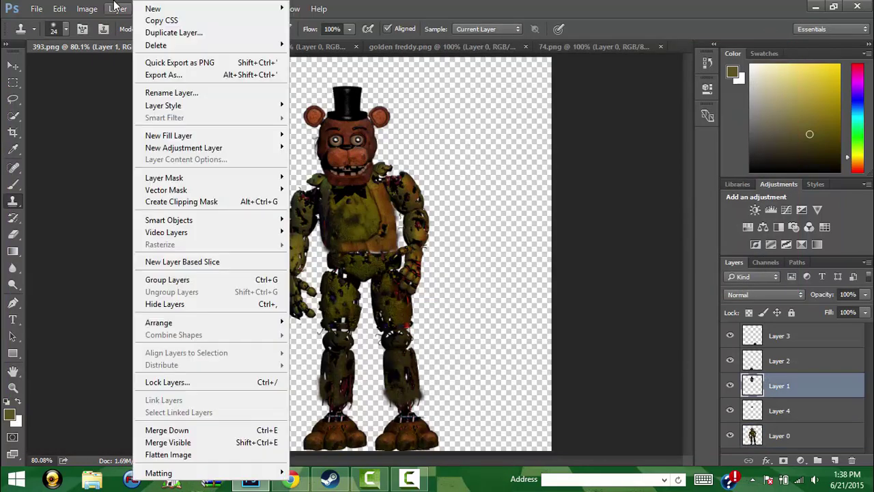
pyautogui.click(269, 307)
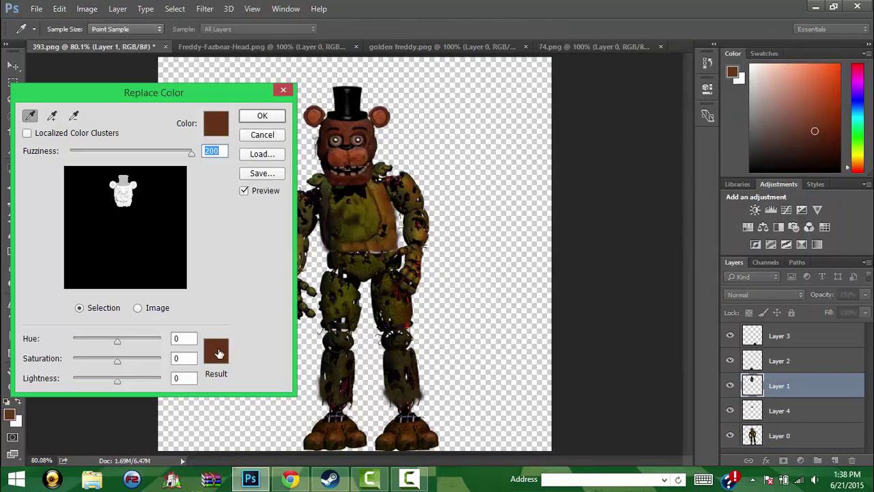
pyautogui.click(215, 351)
pyautogui.click(634, 228)
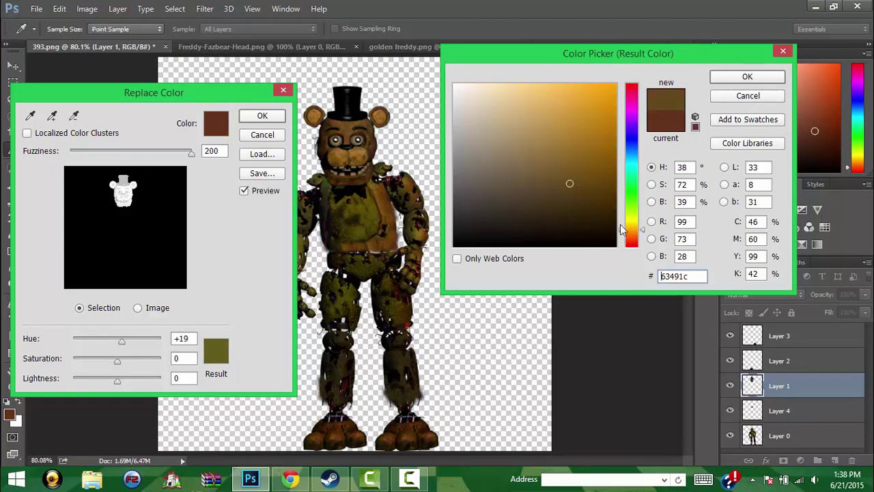
pyautogui.click(635, 237)
pyautogui.click(747, 77)
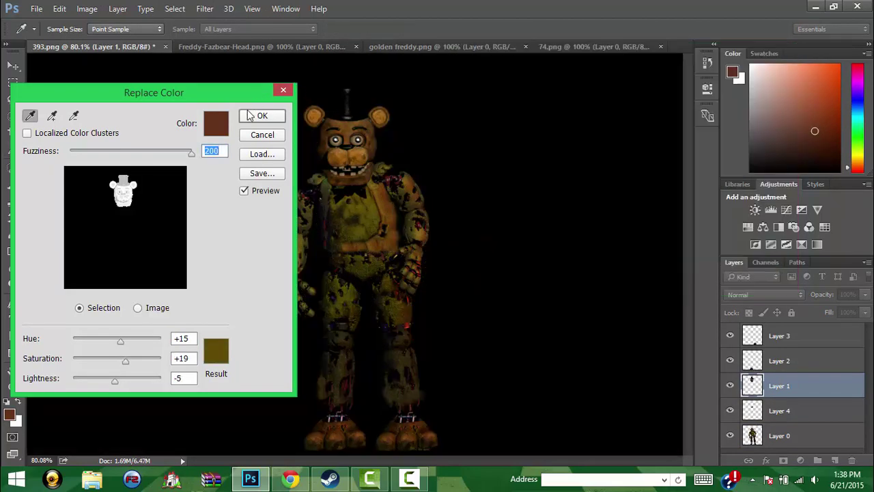
pyautogui.click(250, 116)
pyautogui.click(751, 336)
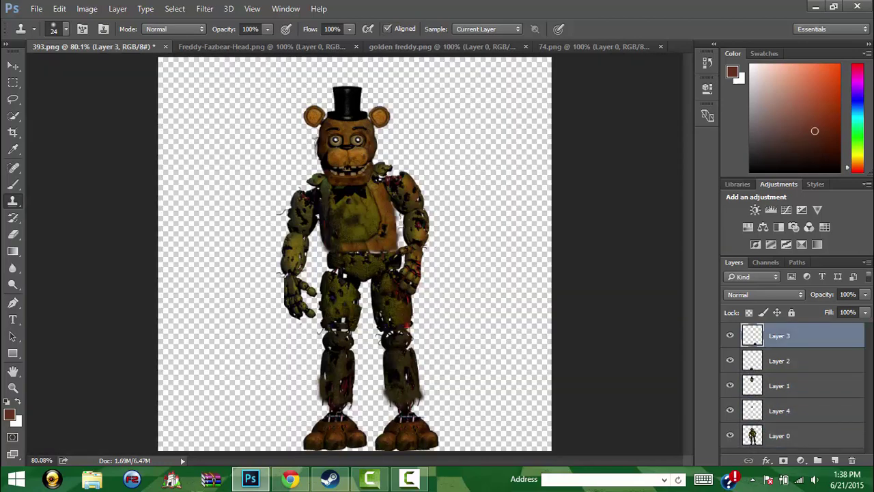
# - Nudge the right foot on Layer 3 slightly down into place
pyautogui.press('v')
pyautogui.moveTo(406, 388); pyautogui.dragTo(428, 419)
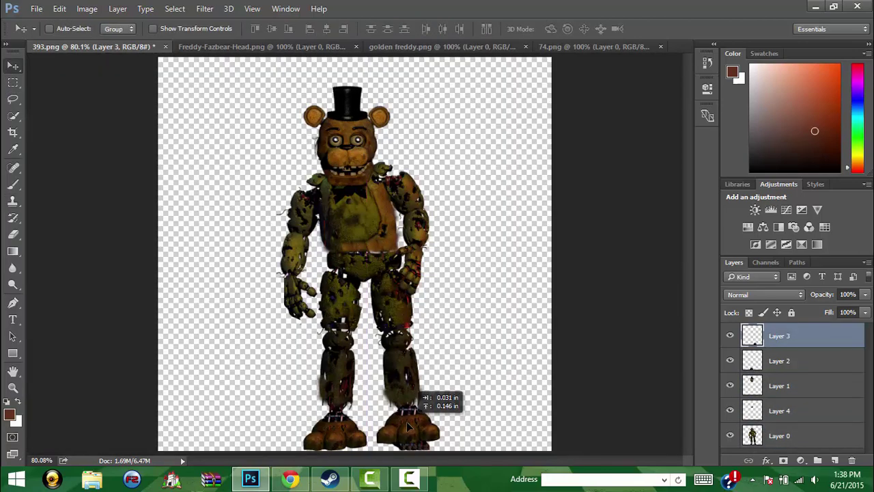
pyautogui.click(779, 435)
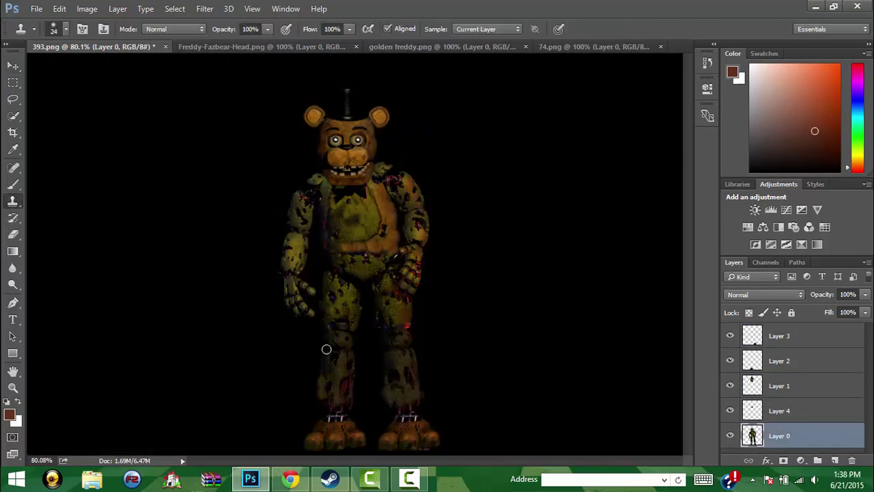
# - Clone-stamp dark green texture over both lower legs above the feet on Layer 0
pyautogui.click(13, 201)
pyautogui.keyDown('alt'); pyautogui.click(338, 369); pyautogui.keyUp('alt')
pyautogui.click(326, 403)
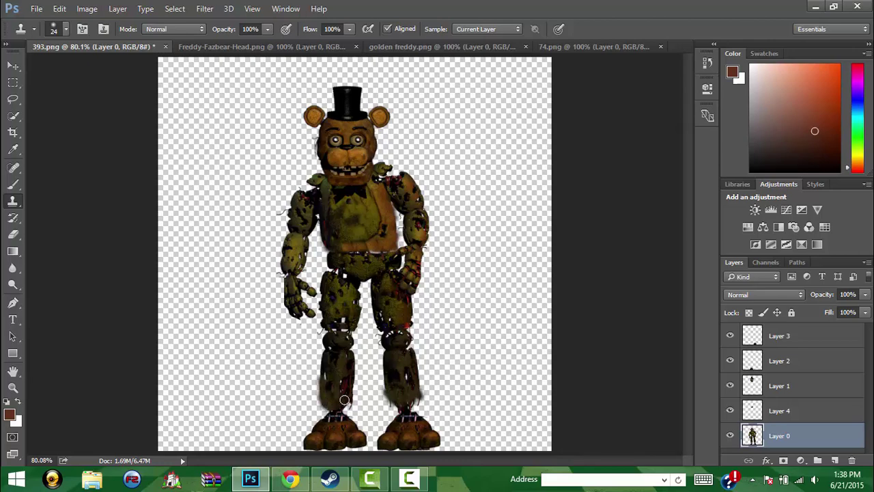
pyautogui.click(340, 406)
pyautogui.moveTo(335, 406); pyautogui.dragTo(321, 403)
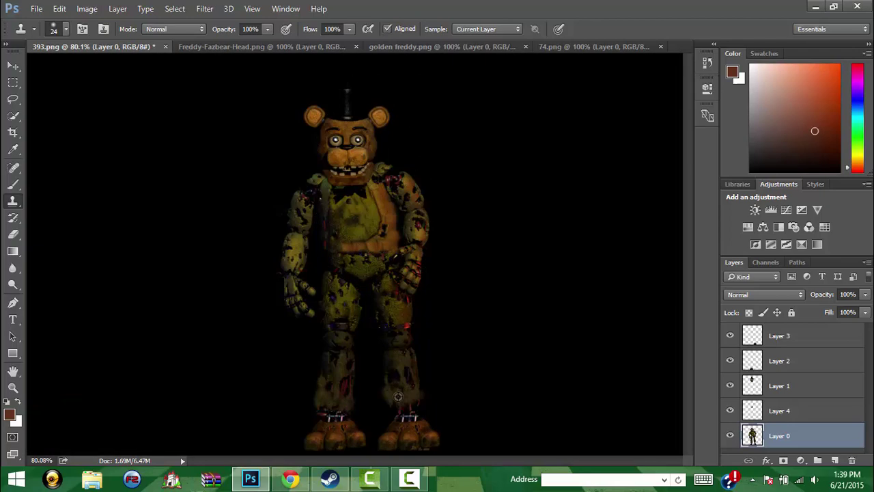
pyautogui.keyDown('alt'); pyautogui.click(400, 408); pyautogui.keyUp('alt')
pyautogui.keyDown('alt'); pyautogui.click(414, 397); pyautogui.keyUp('alt')
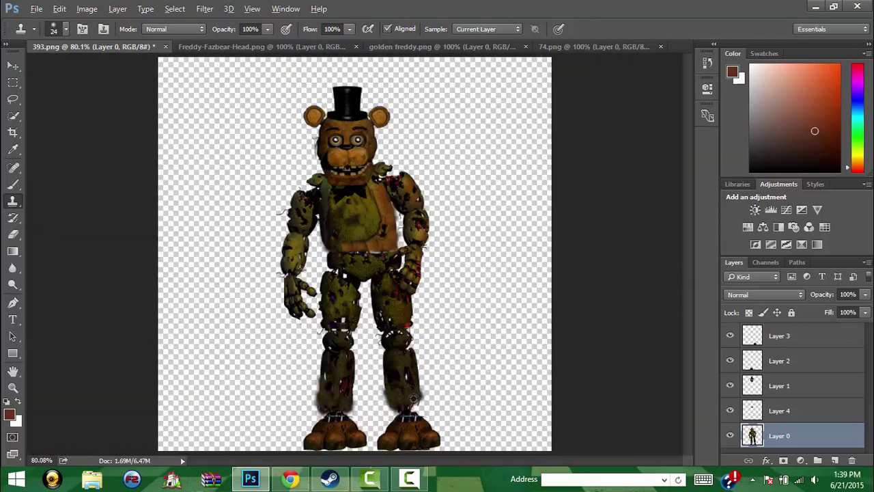
pyautogui.keyDown('alt'); pyautogui.click(401, 226); pyautogui.keyUp('alt')
pyautogui.click(13, 387)
pyautogui.click(346, 172)
# - Copy the round chest button onto its own layer using an elliptical selection
pyautogui.click(12, 99)
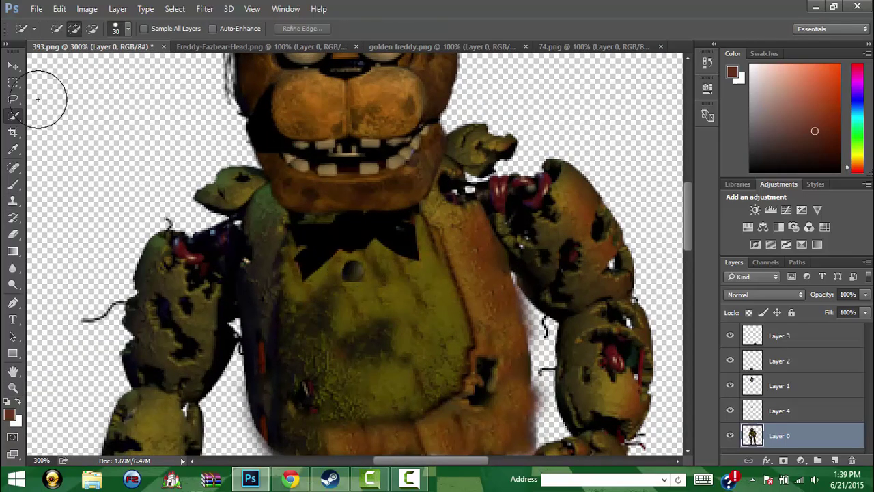
pyautogui.rightClick(12, 82)
pyautogui.click(69, 94)
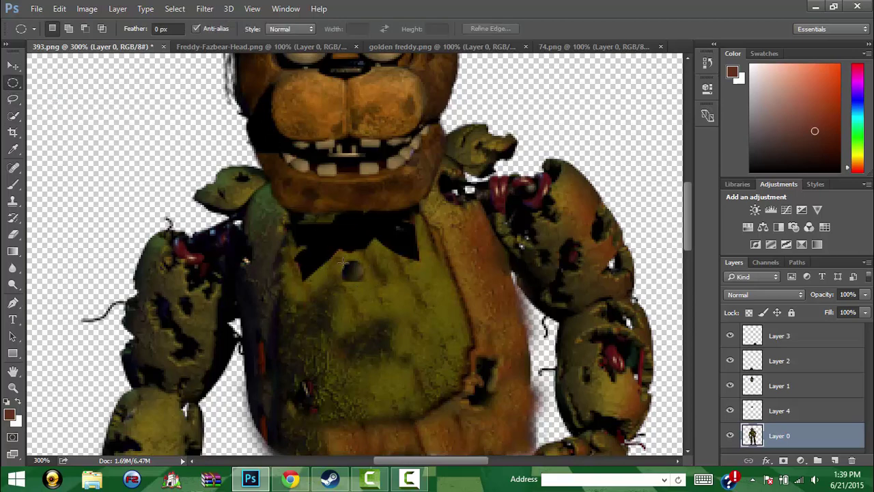
pyautogui.moveTo(345, 262)
pyautogui.mouseDown()
pyautogui.moveTo(362, 279)
pyautogui.moveTo(356, 297)
pyautogui.mouseUp()
pyautogui.hotkey('ctrl', 'j')
pyautogui.press('v')
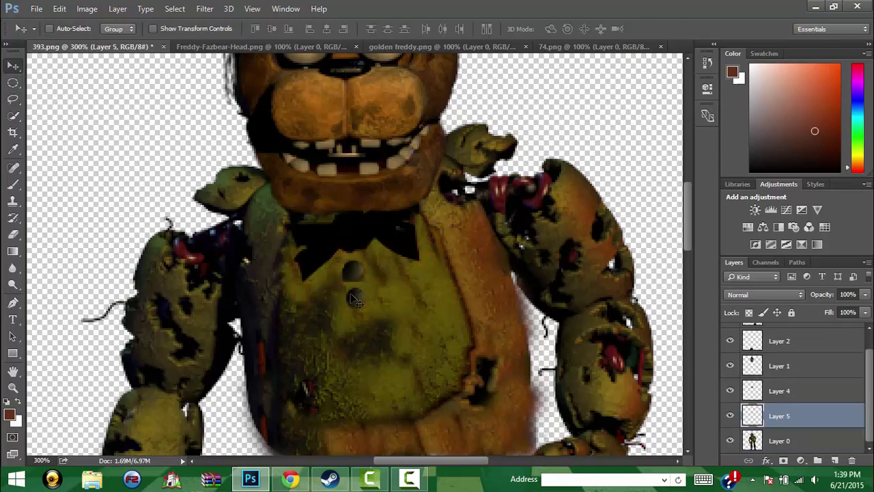
# - Rotate the right foot on Layer 3 about 5.8° to sit under the leg, and apply
pyautogui.press('z')
pyautogui.hotkey('ctrl', '0')
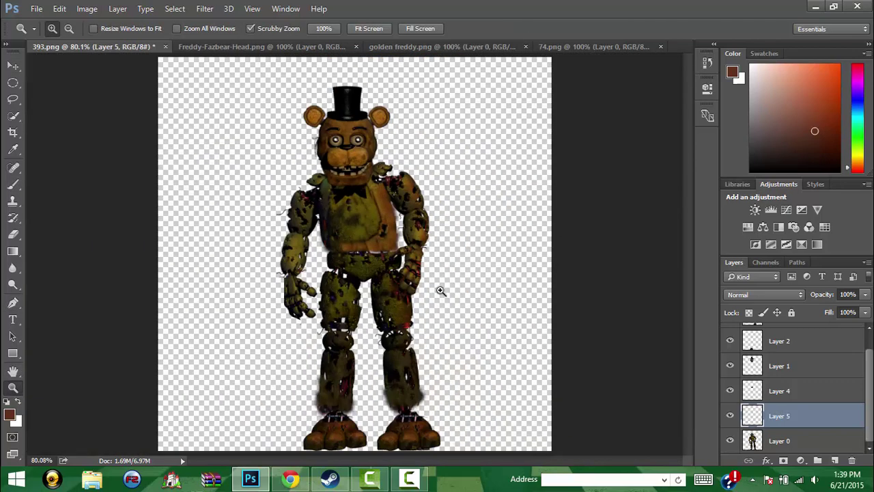
pyautogui.scroll(1, 869, 367)
pyautogui.click(779, 335)
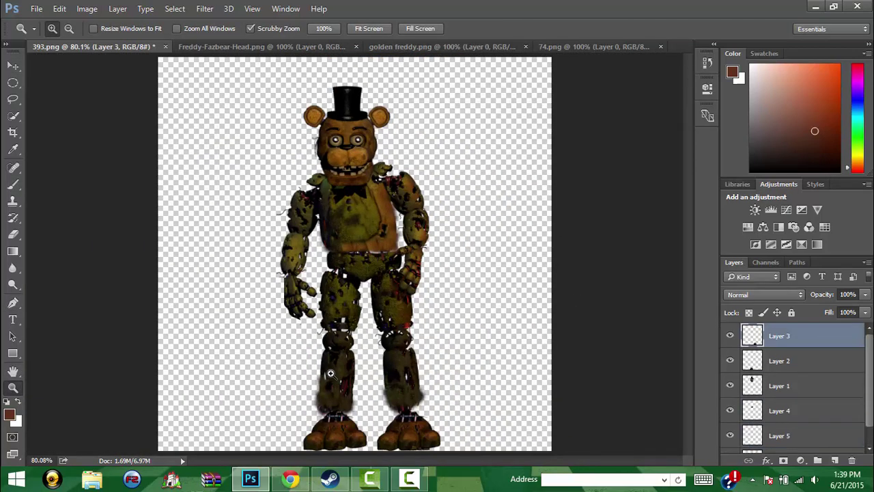
pyautogui.hotkey('ctrl', 't')
pyautogui.rightClick(419, 433)
pyautogui.click(450, 441)
pyautogui.moveTo(448, 440)
pyautogui.mouseDown()
pyautogui.moveTo(415, 452)
pyautogui.moveTo(378, 413)
pyautogui.moveTo(409, 416)
pyautogui.moveTo(463, 445)
pyautogui.mouseUp()
pyautogui.rightClick(432, 434)
pyautogui.click(468, 426)
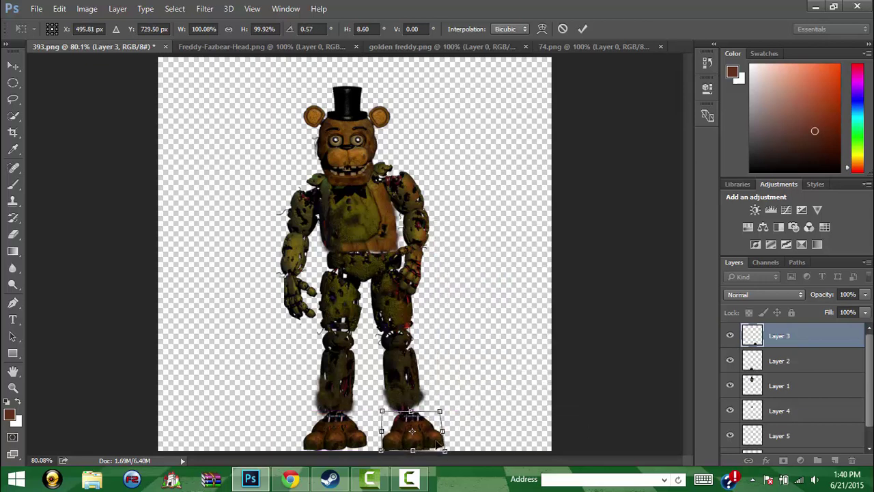
pyautogui.click(15, 66)
pyautogui.click(392, 189)
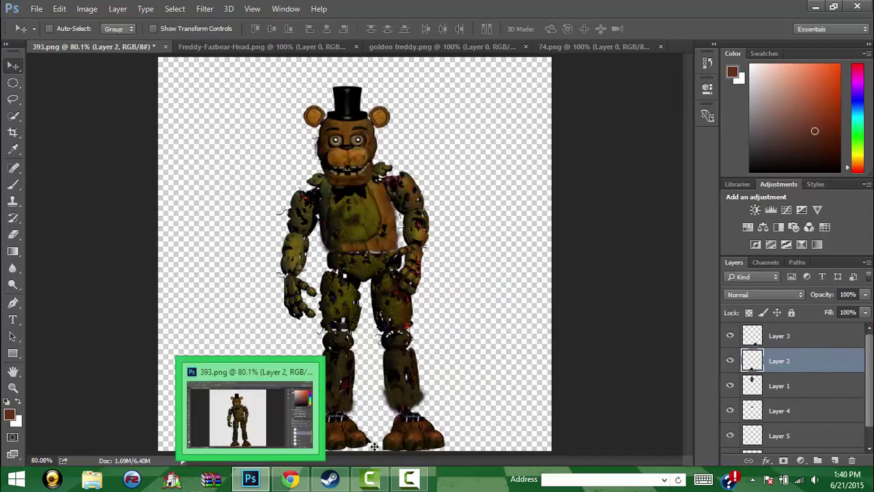